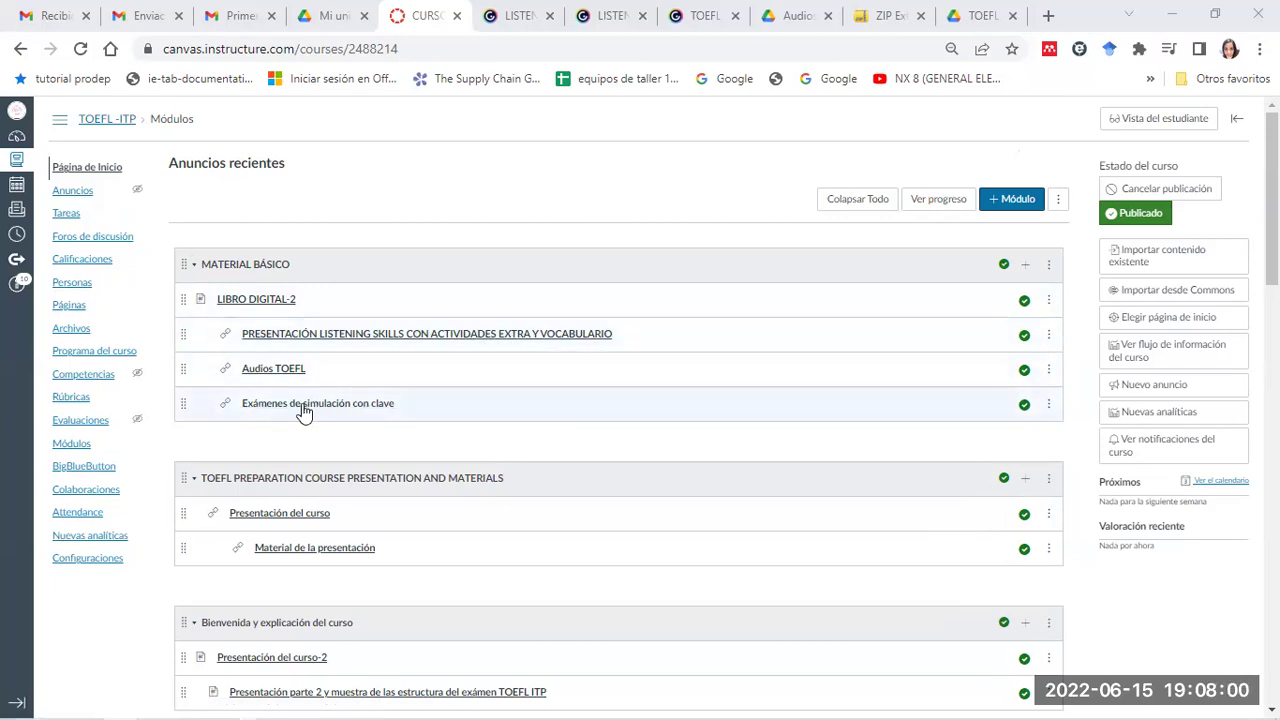
- Open the "Exámenes de simulación con clave" item in the MATERIAL BÁSICO module and follow its link to the Google Drive folder
scroll(305, 410, down, 1)
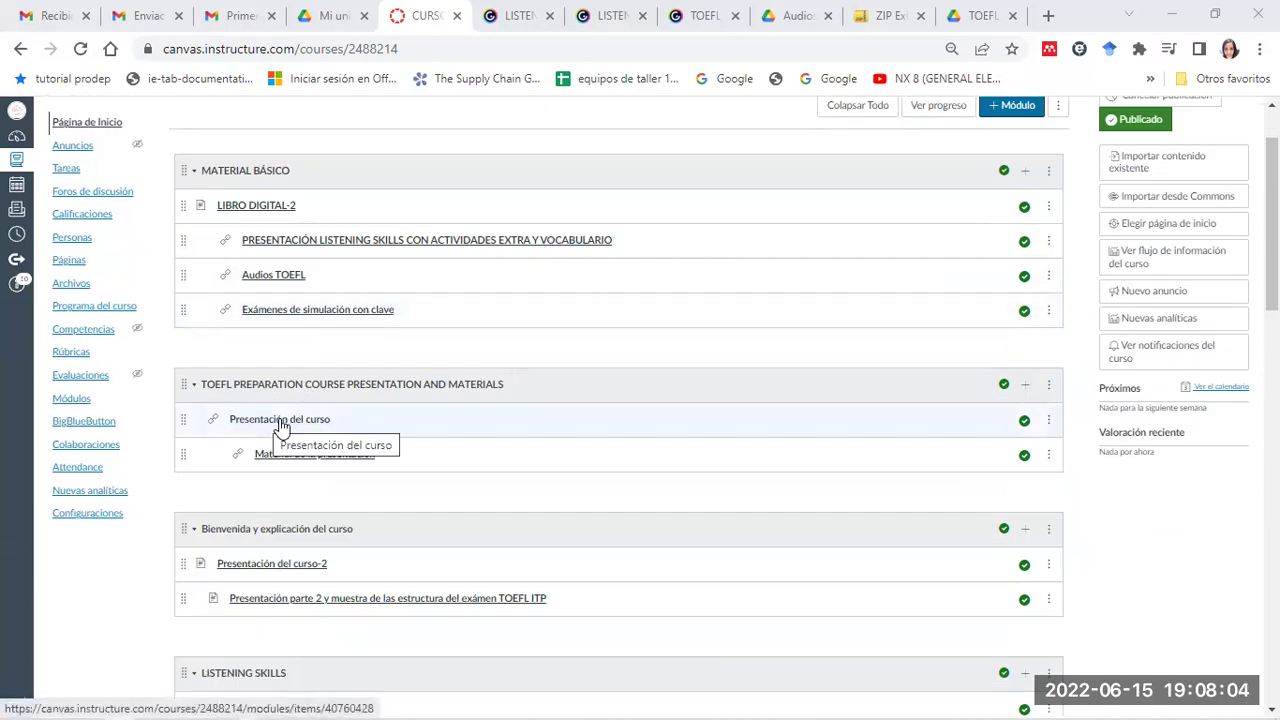
scroll(280, 425, down, 2)
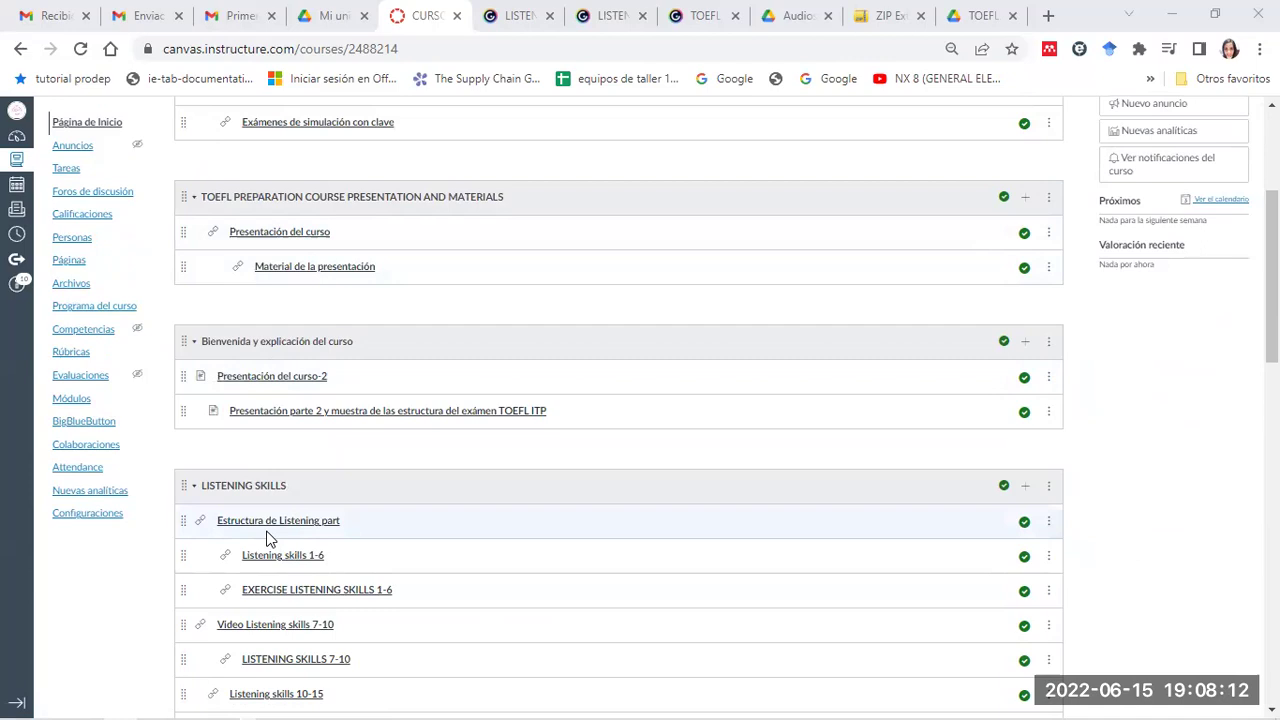
scroll(268, 540, down, 2)
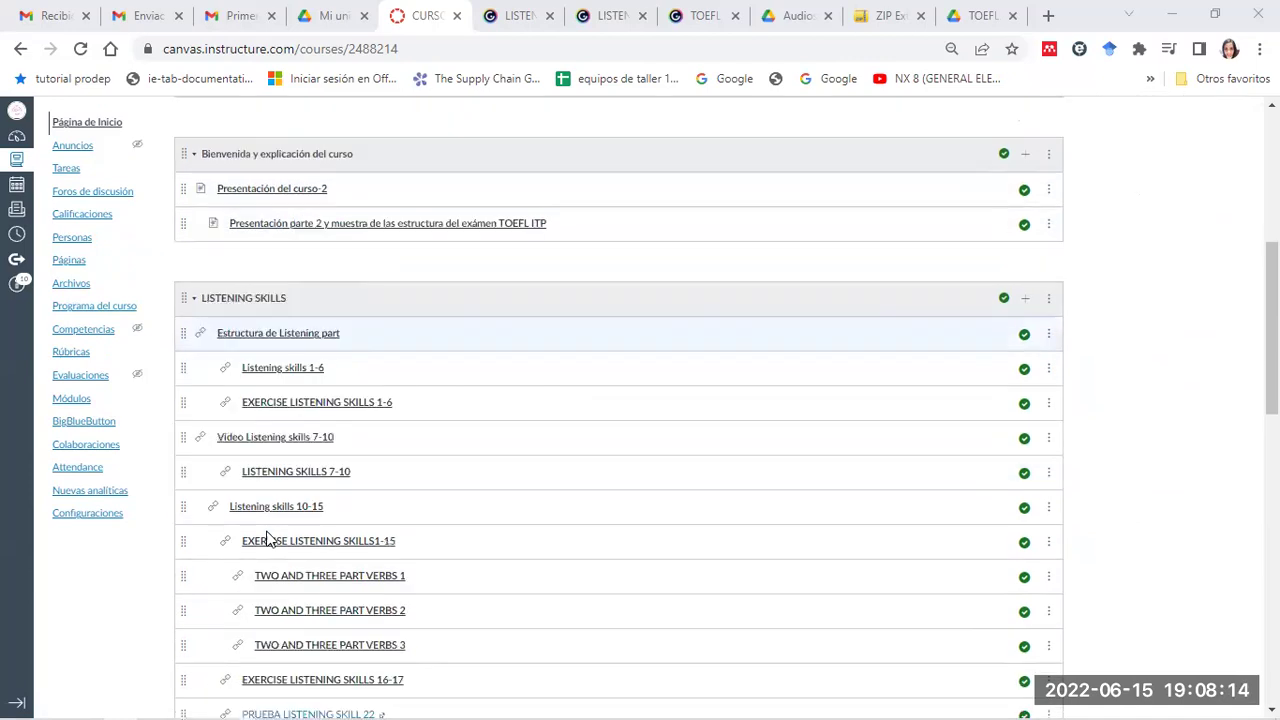
scroll(268, 543, down, 2)
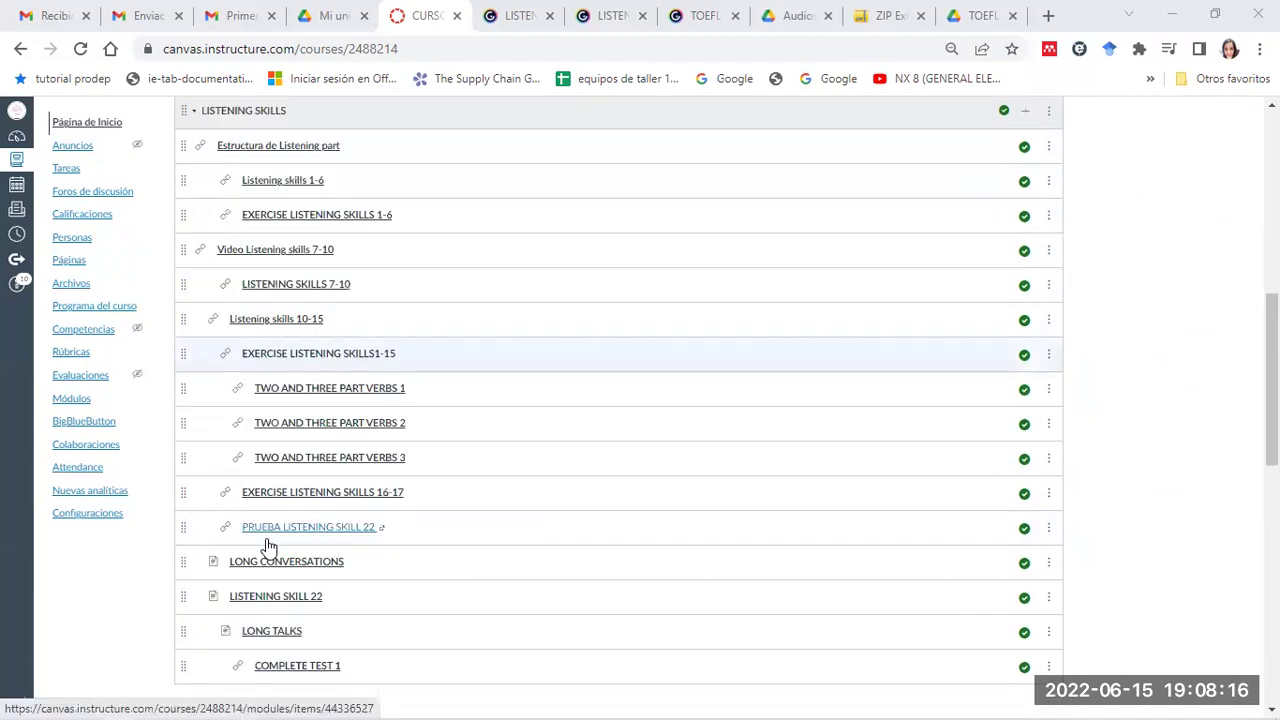
scroll(242, 533, up, 4)
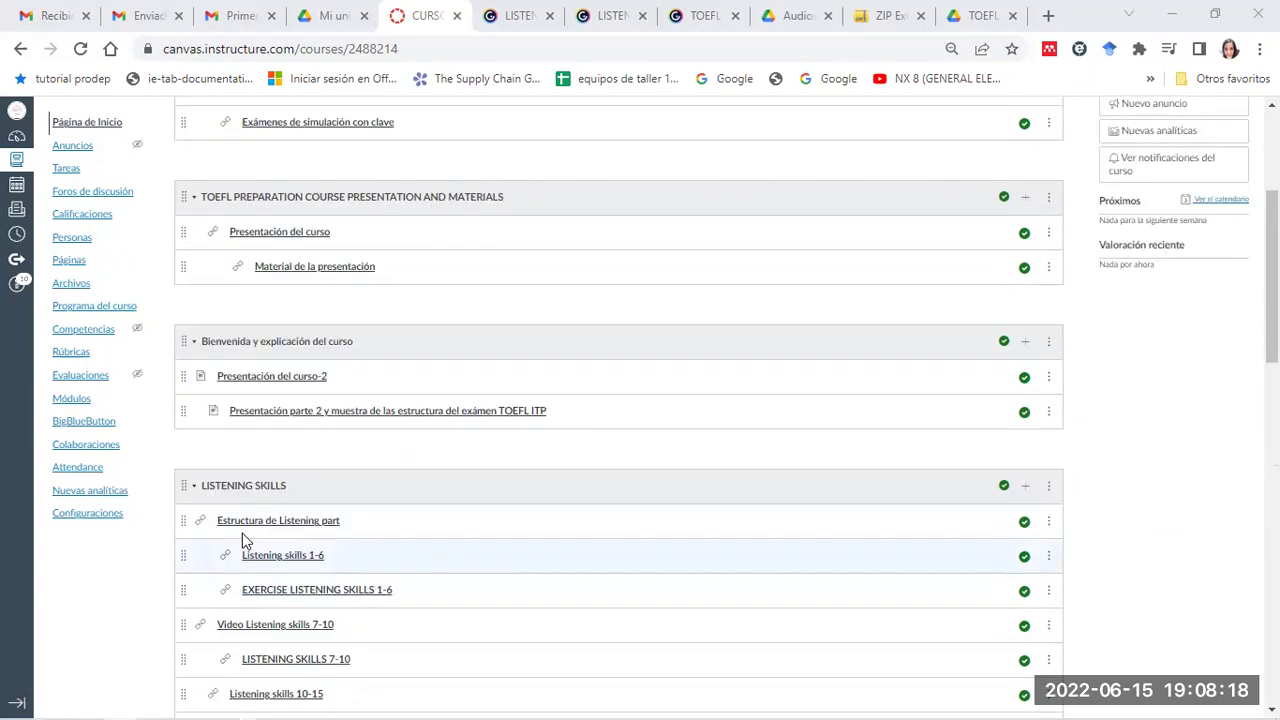
scroll(242, 533, up, 2)
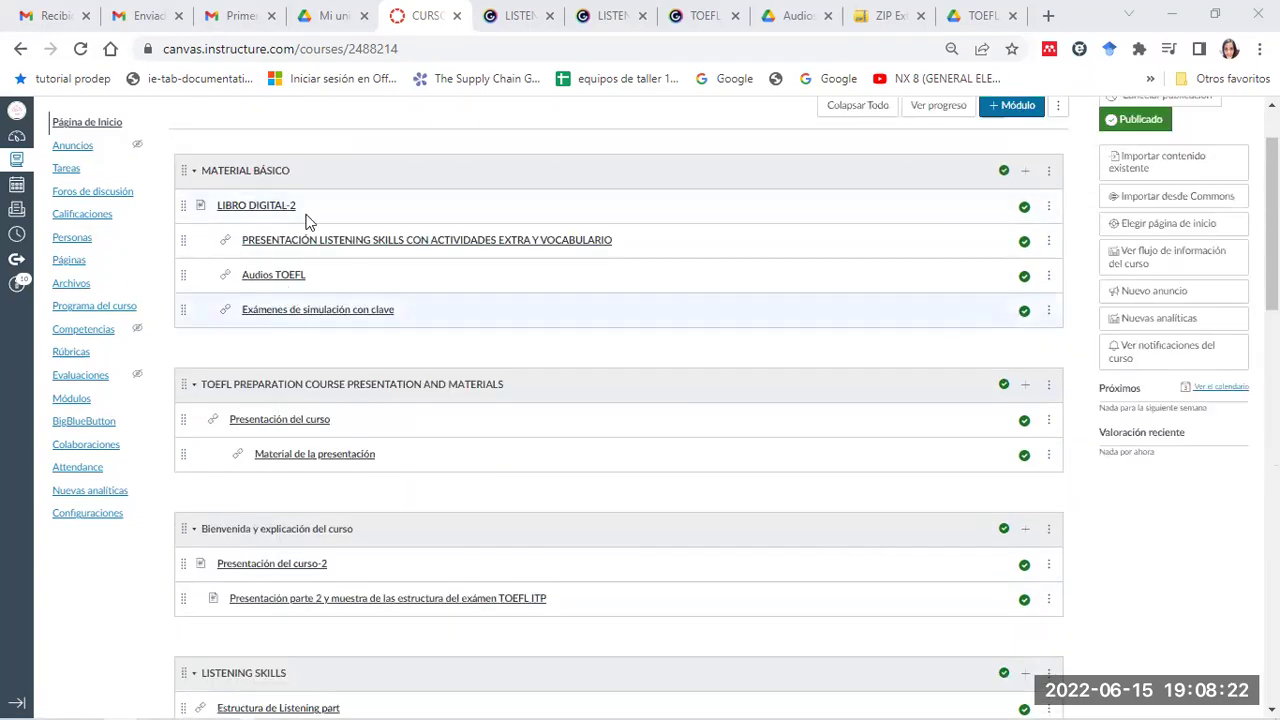
click(314, 311)
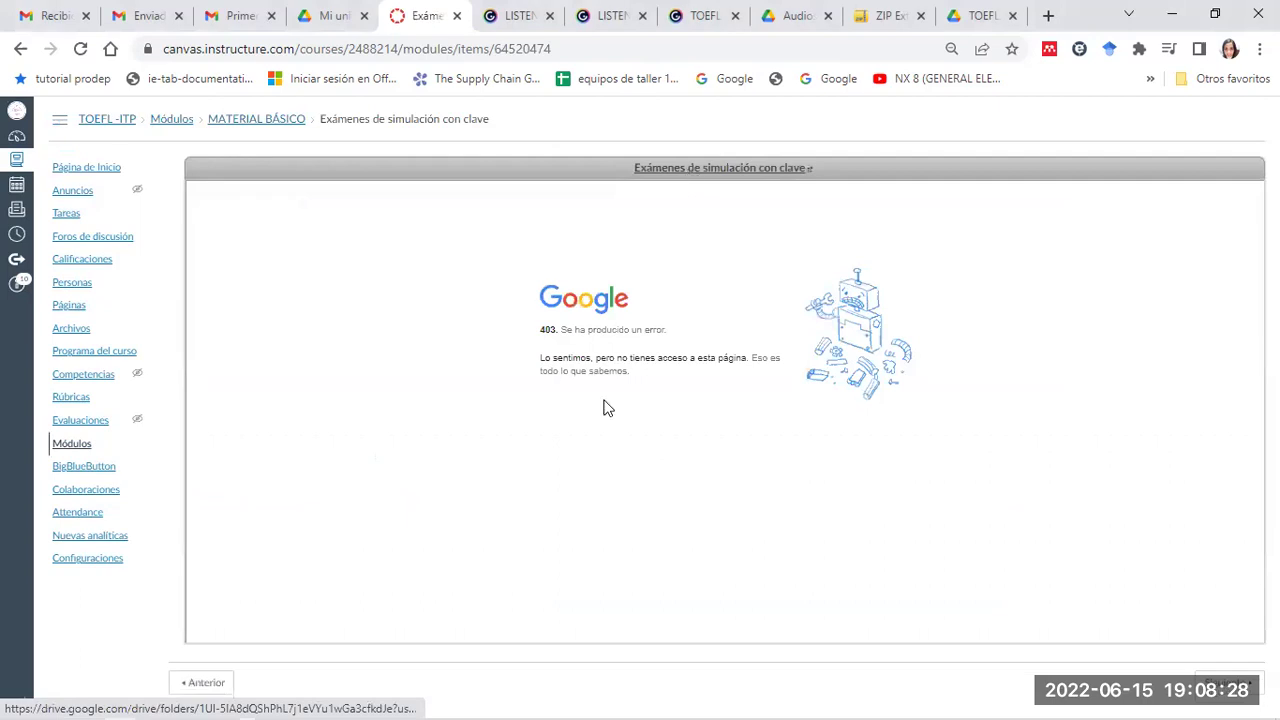
click(660, 169)
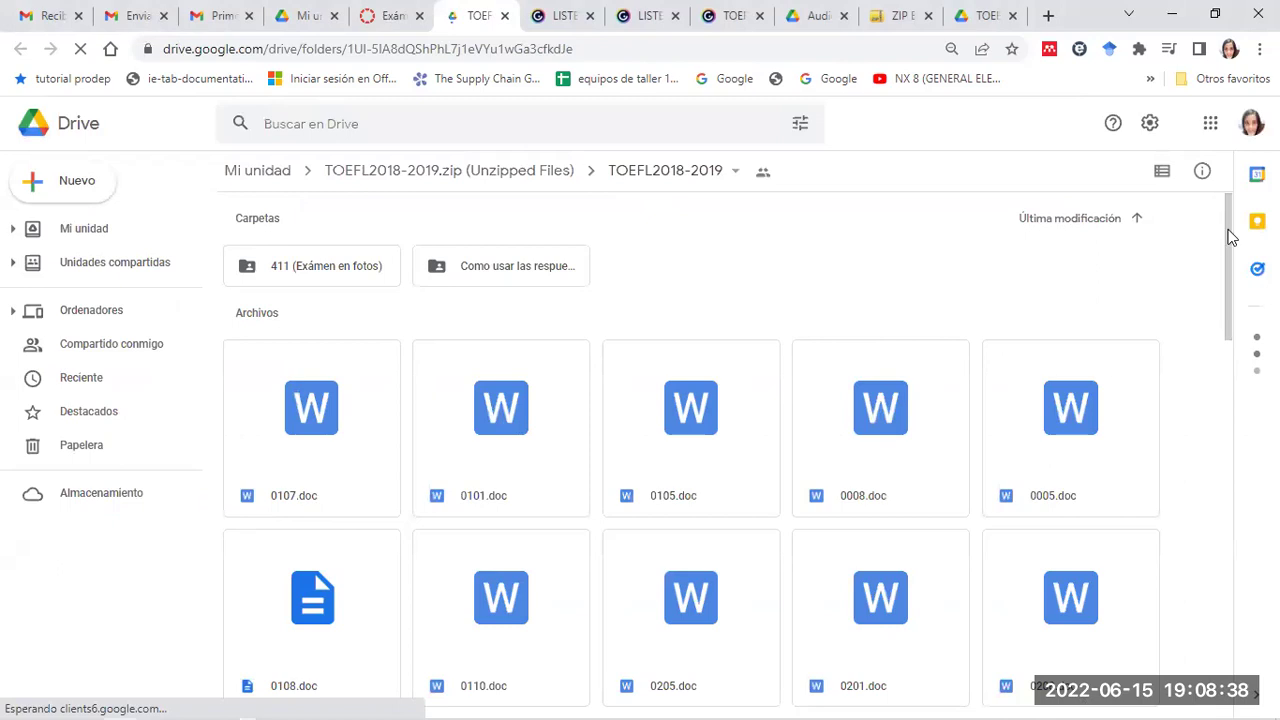
- Open the NOTA_LEEME_READM… file at the end of the TOEFL2018-2019 folder, read the note on exam question order, and close it
scroll(1226, 300, down, 2)
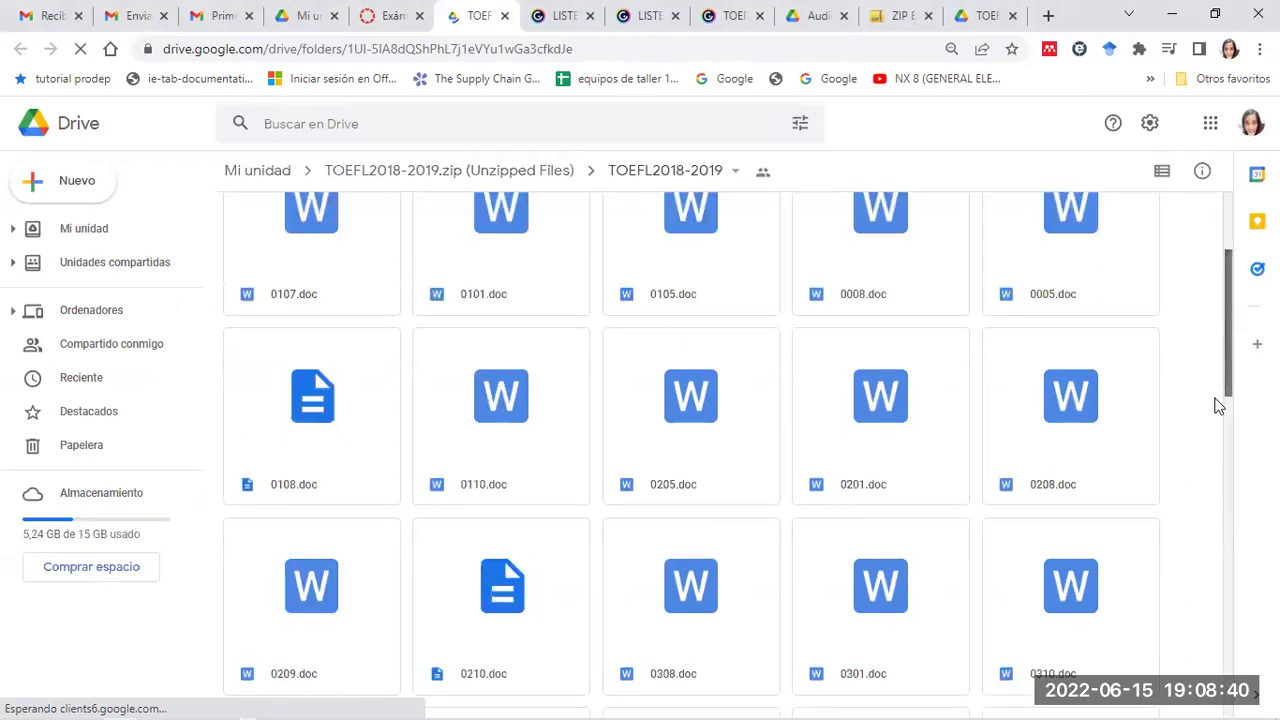
scroll(1209, 426, down, 5)
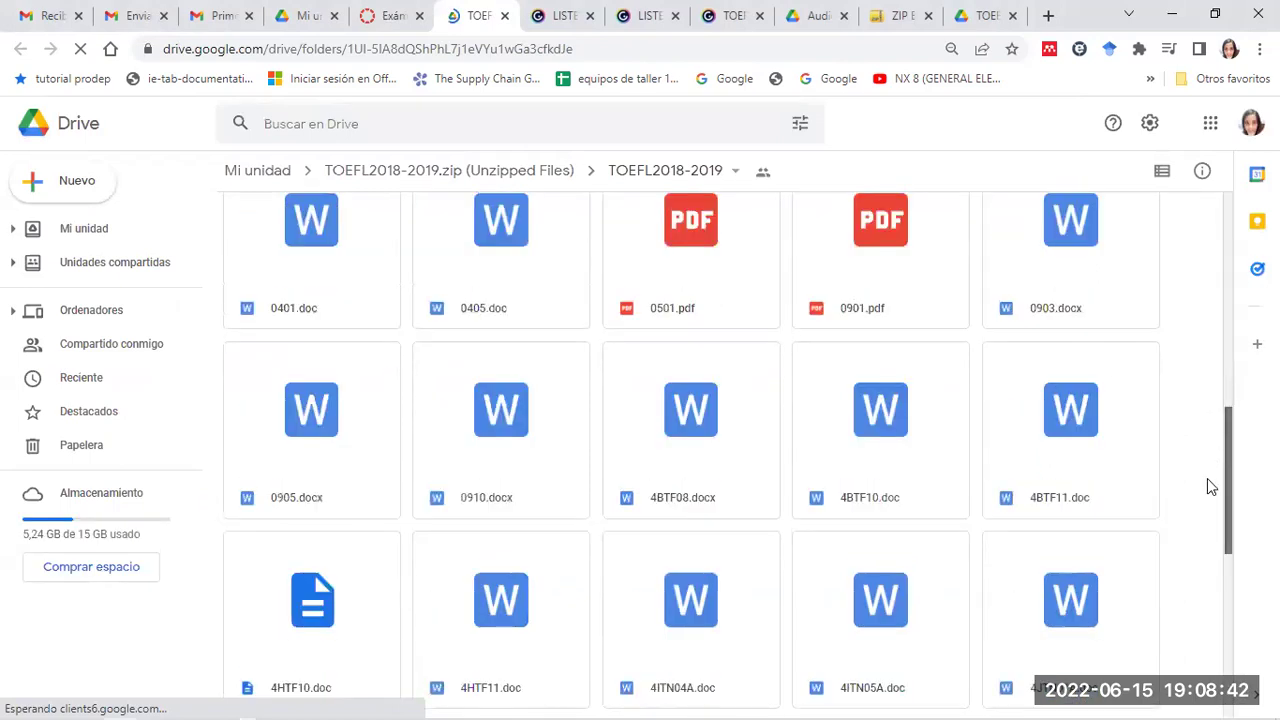
scroll(1192, 580, down, 4)
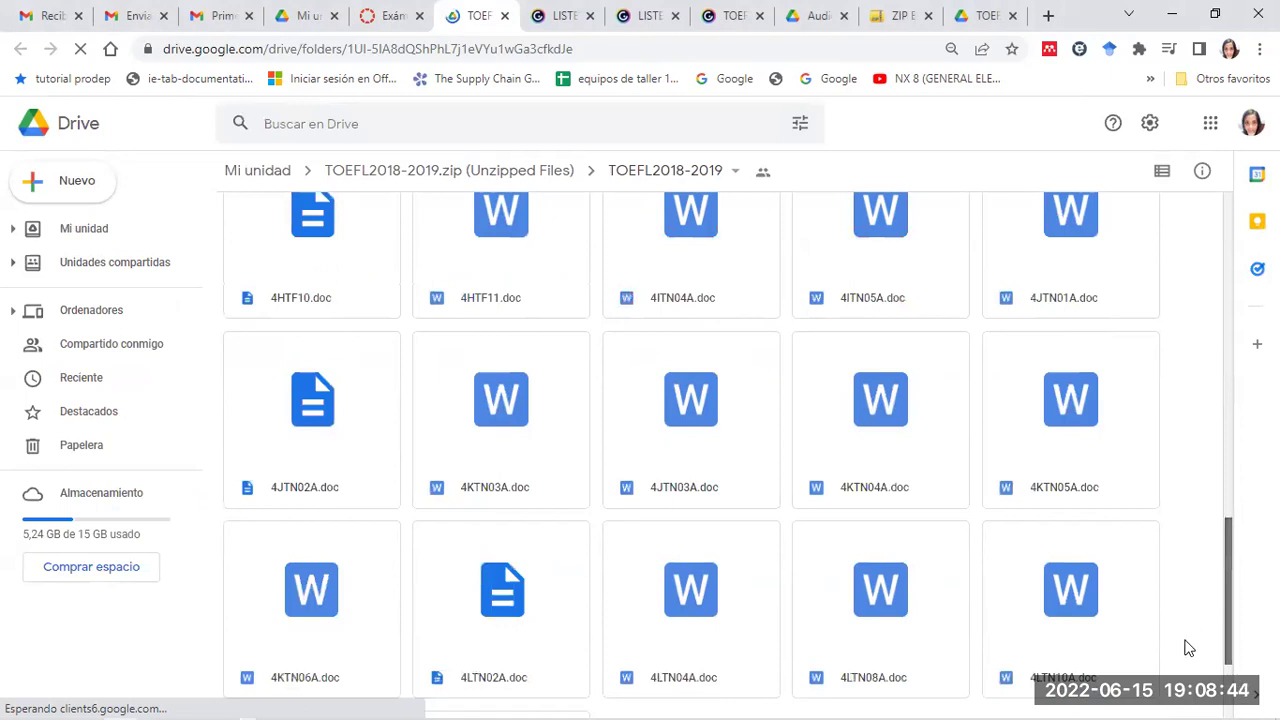
scroll(1190, 640, down, 3)
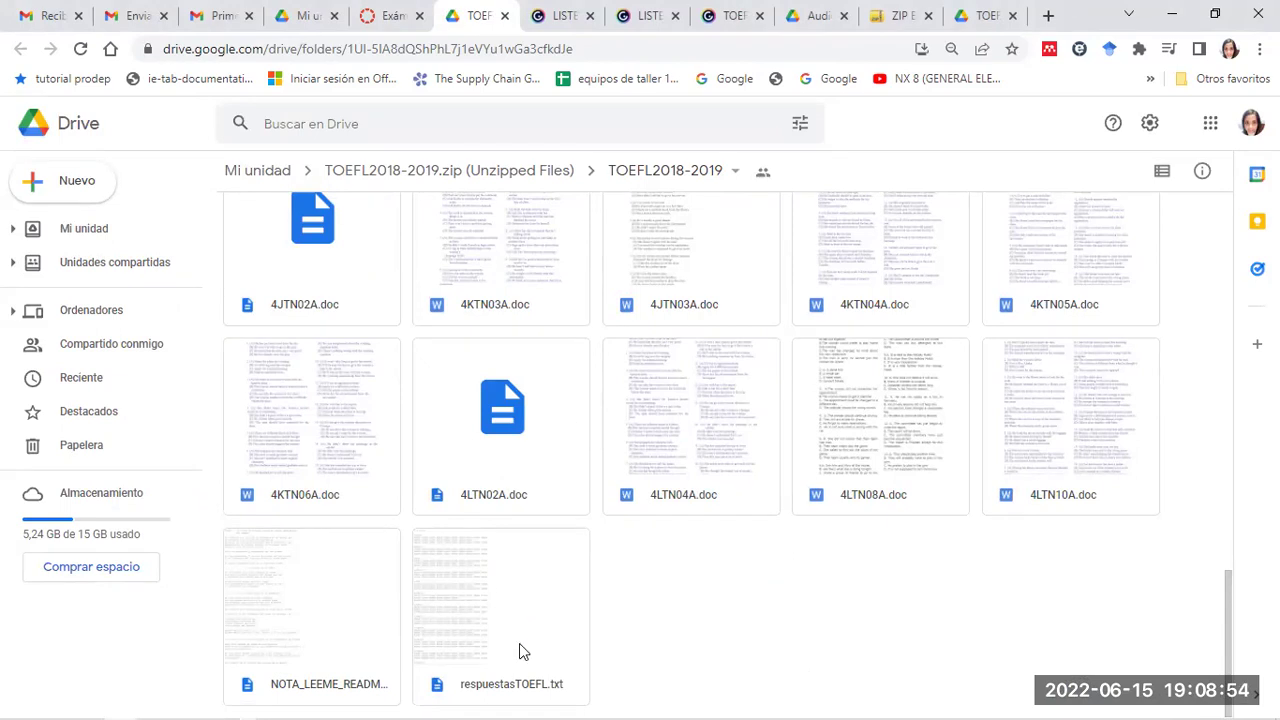
double_click(298, 645)
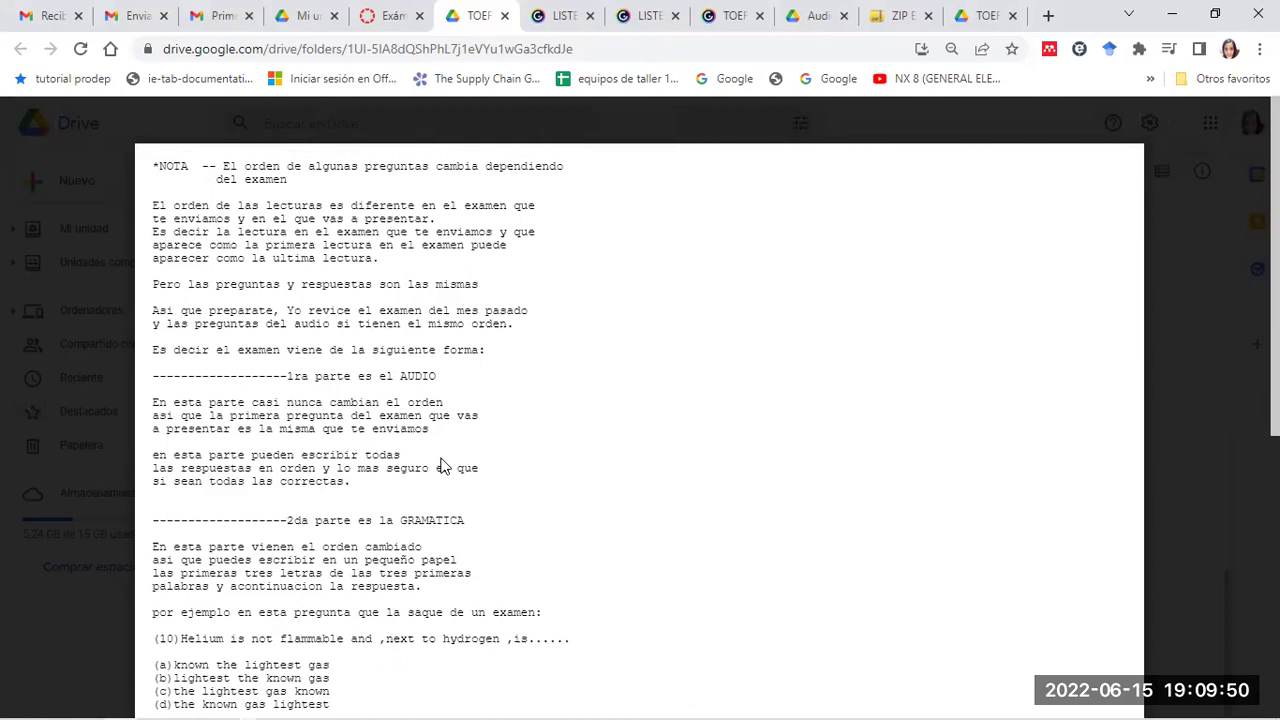
mouse_move(416, 491)
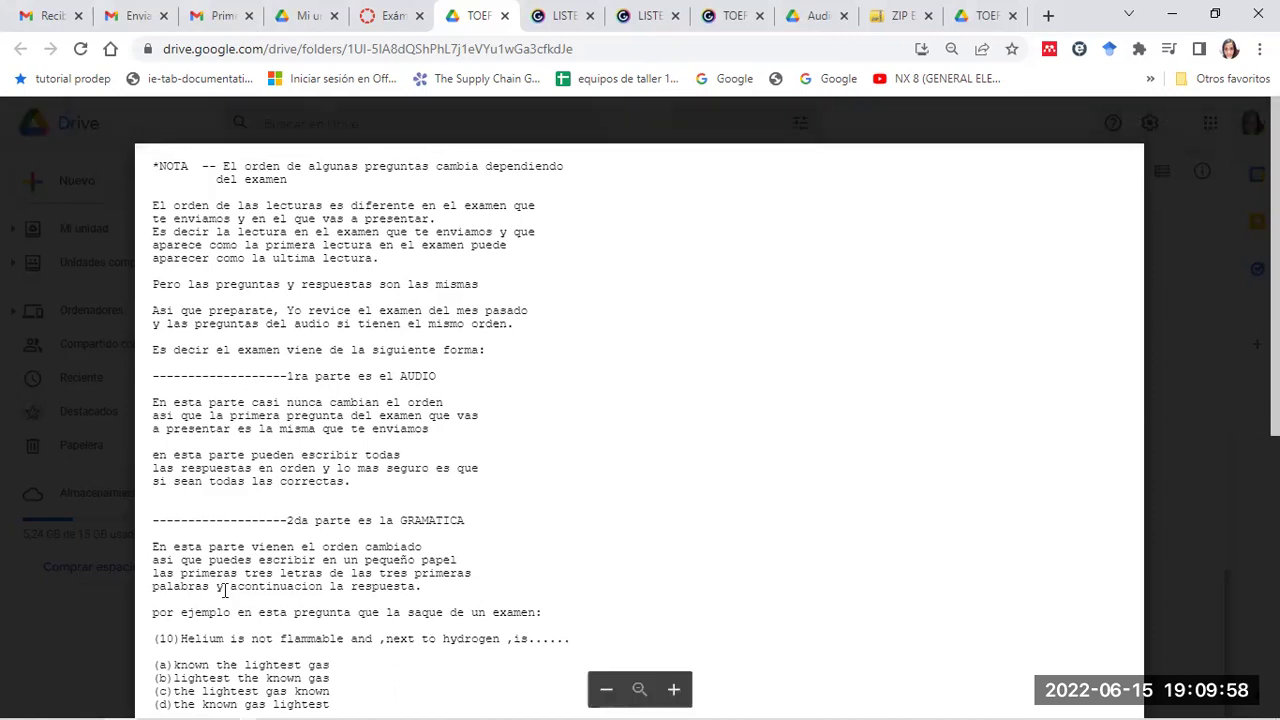
mouse_move(115, 130)
click(26, 120)
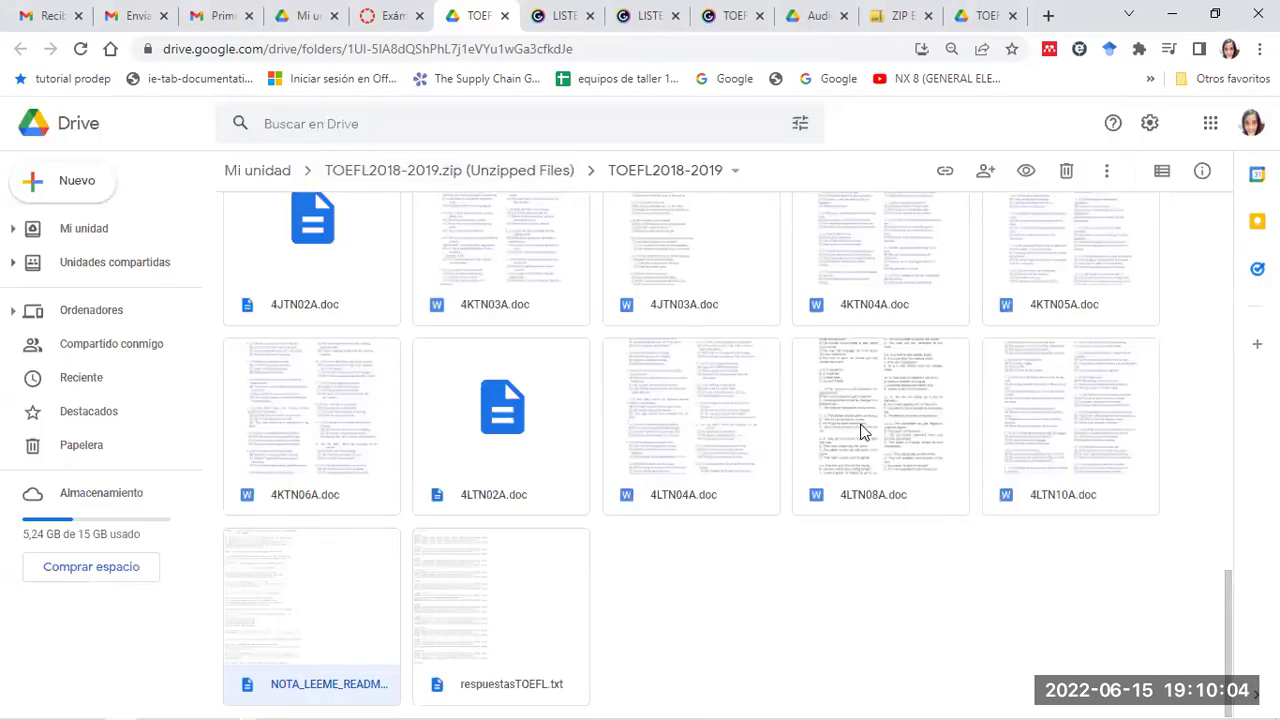
- Open the respuestasTOEFL.txt answer key from the end of the TOEFL2018-2019 folder
scroll(500, 258, up, 3)
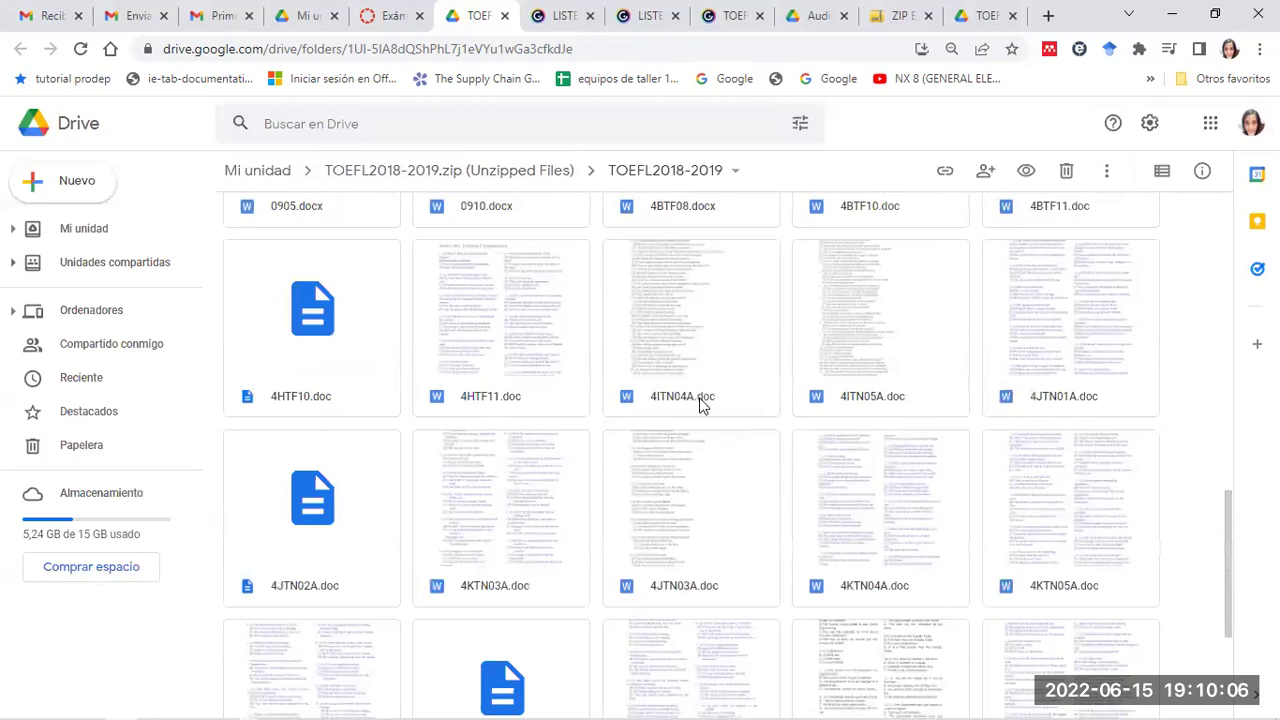
scroll(700, 400, down, 3)
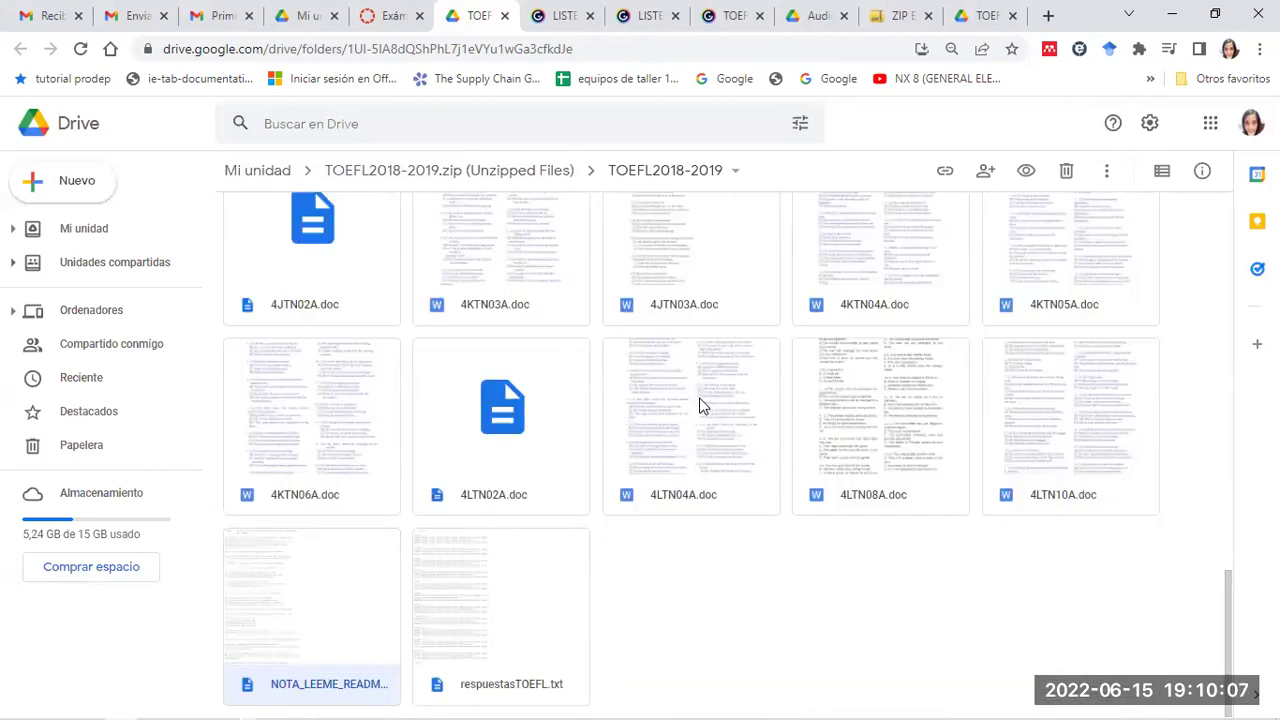
double_click(493, 630)
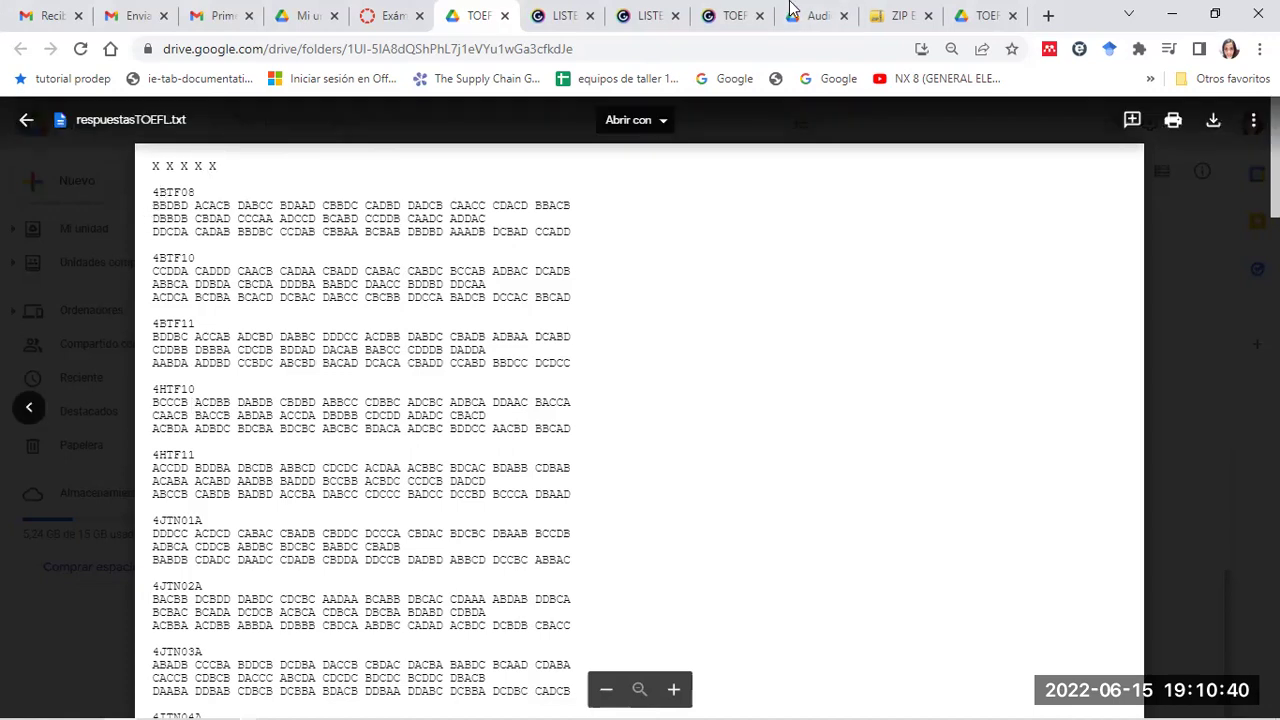
- Circle the 4BTF08 heading, underline its three answer rows, label them with handwritten letters, and clear all the markings
mouse_move(182, 182)
mouse_down()
mouse_move(148, 196)
mouse_move(208, 178)
mouse_move(180, 172)
mouse_up()
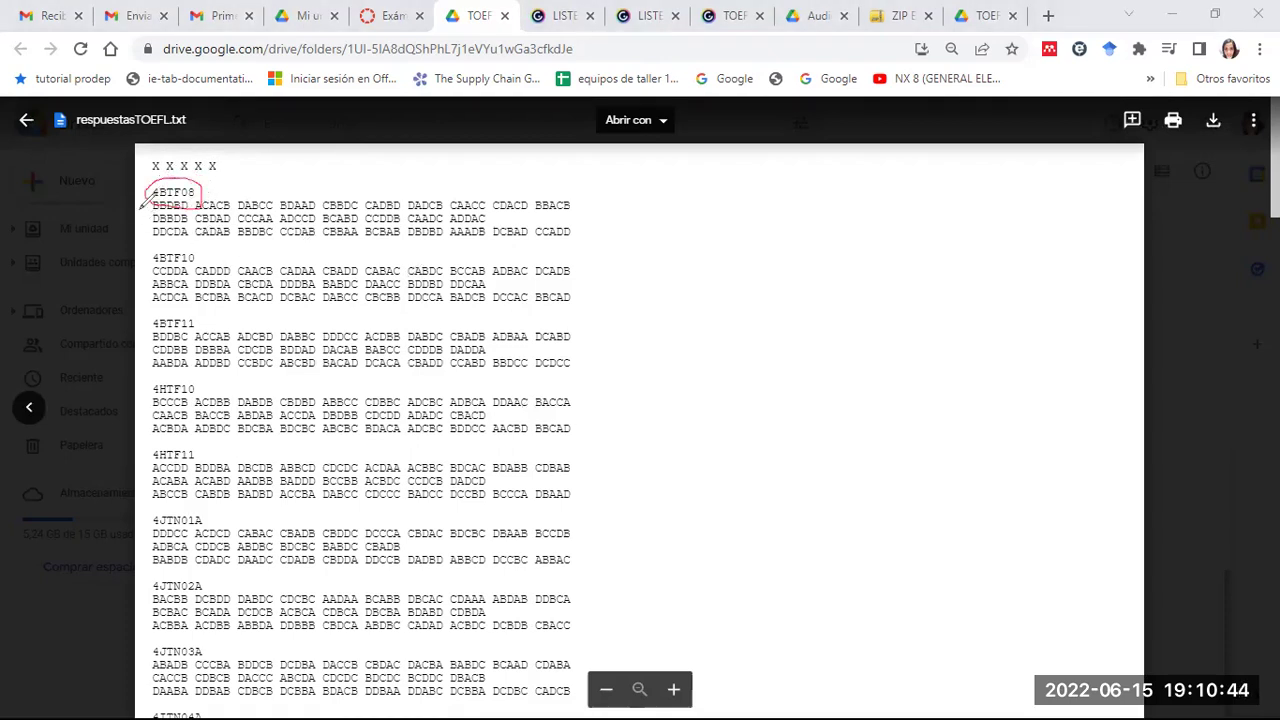
mouse_move(150, 207)
mouse_down()
mouse_move(417, 197)
mouse_move(577, 209)
mouse_up()
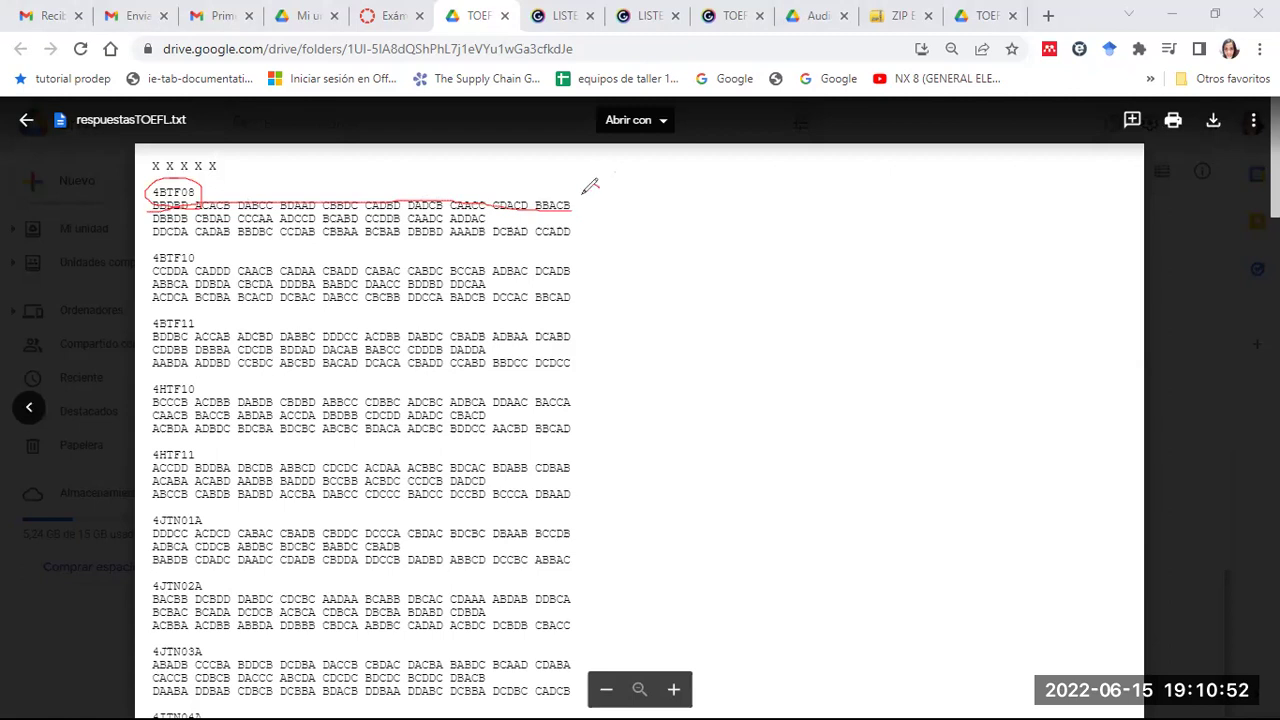
drag(591, 187, 604, 206)
mouse_move(488, 219)
mouse_down()
mouse_move(648, 218)
mouse_move(638, 228)
mouse_up()
mouse_move(198, 243)
mouse_down()
mouse_move(676, 242)
mouse_move(698, 230)
mouse_move(698, 252)
mouse_move(754, 269)
mouse_up()
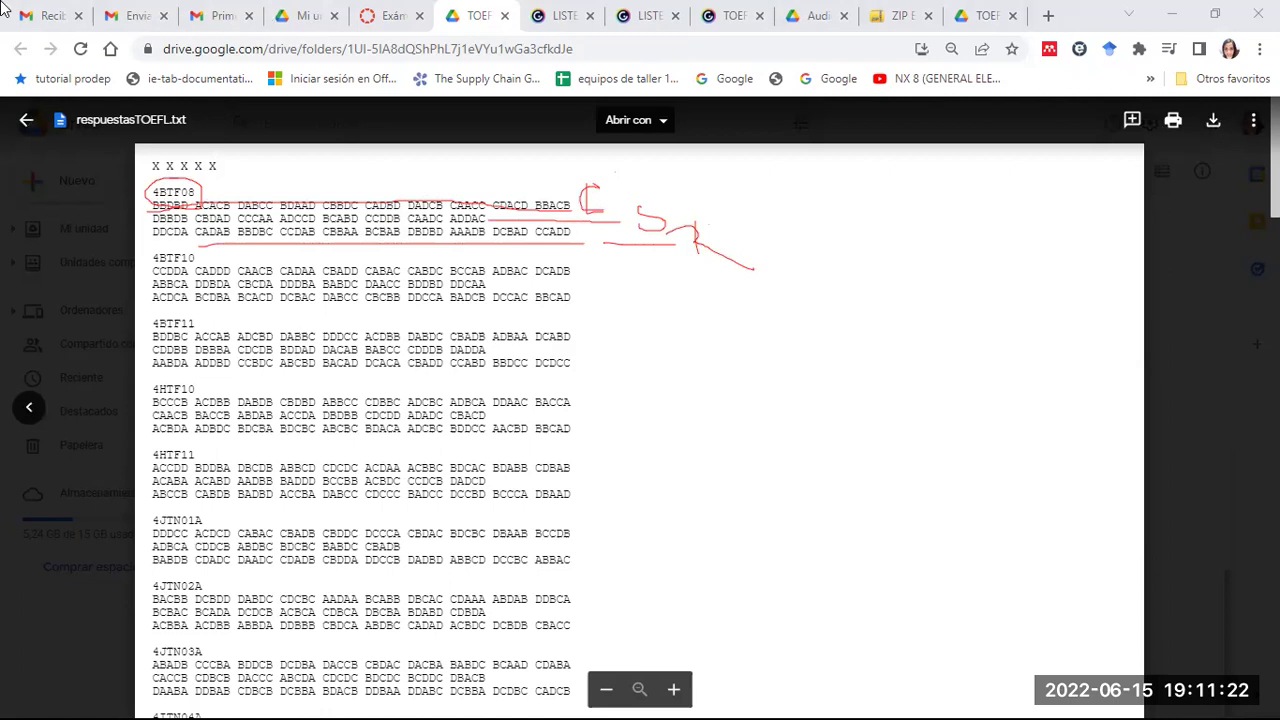
key(e)
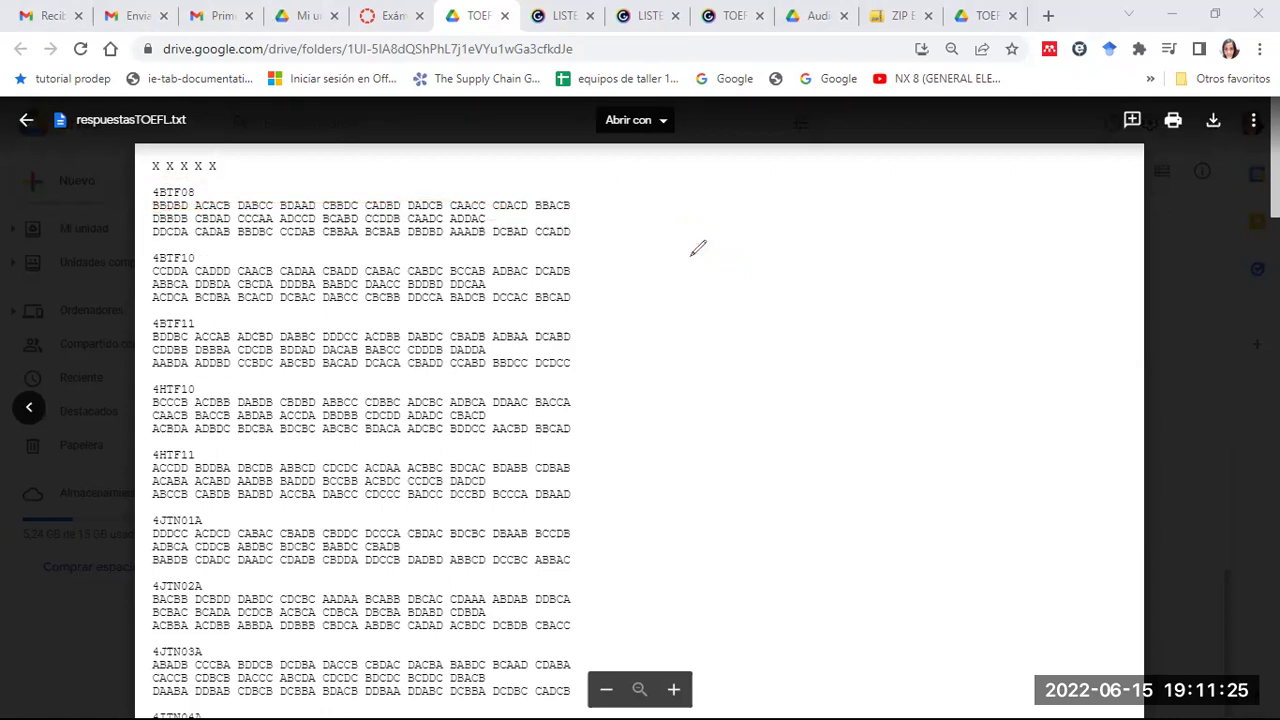
- Close the answer key and bring up the 0905.mp3 audio preview already open in the Mi unidad browser tab
click(25, 121)
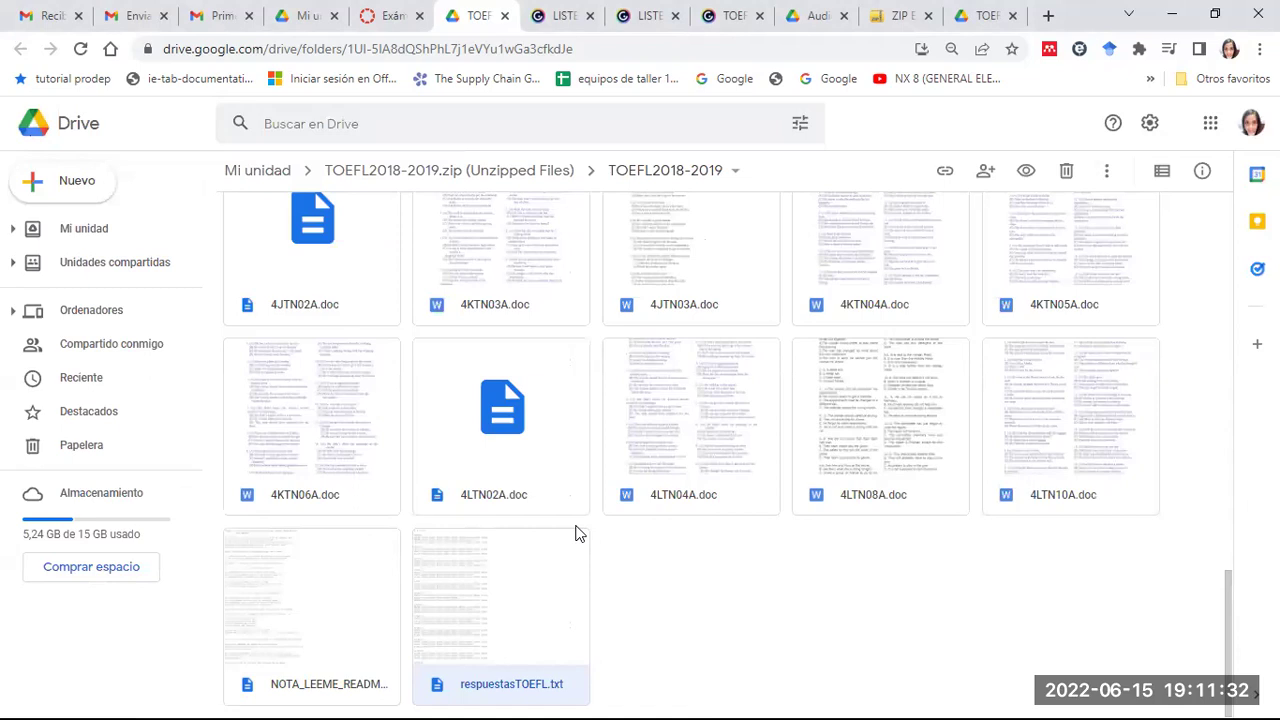
scroll(575, 535, up, 3)
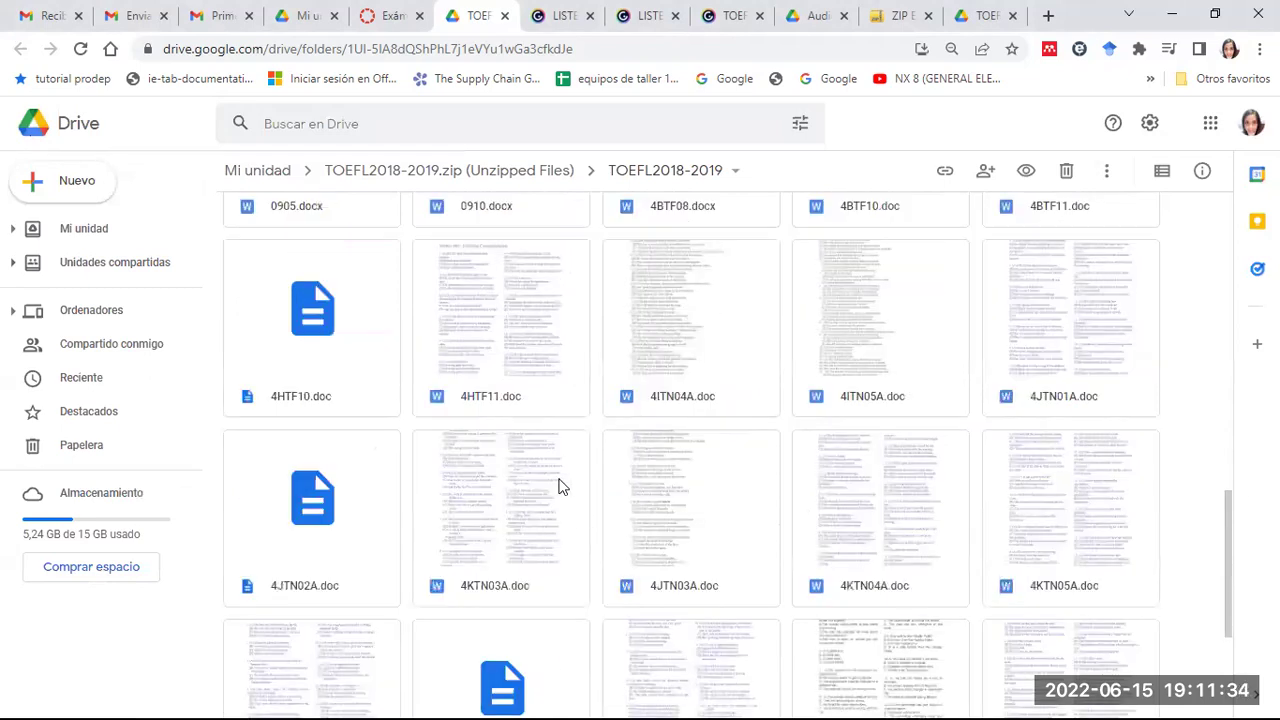
scroll(559, 485, up, 2)
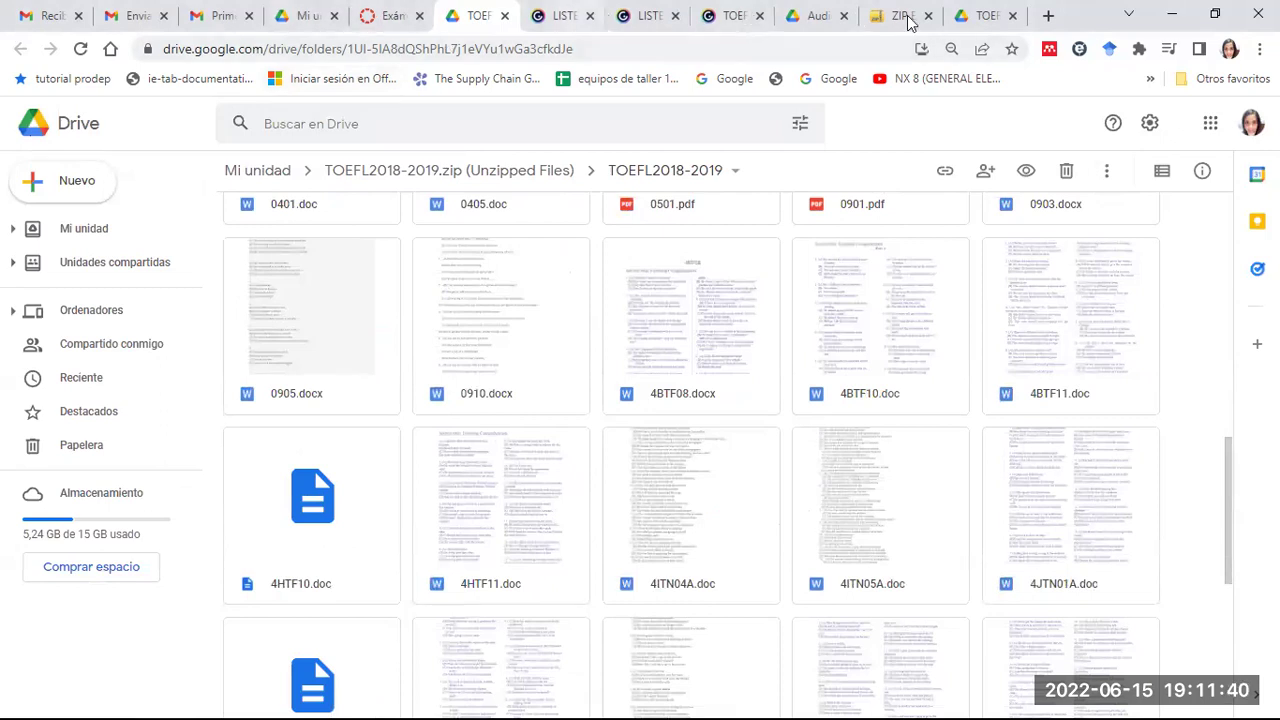
click(816, 24)
click(290, 24)
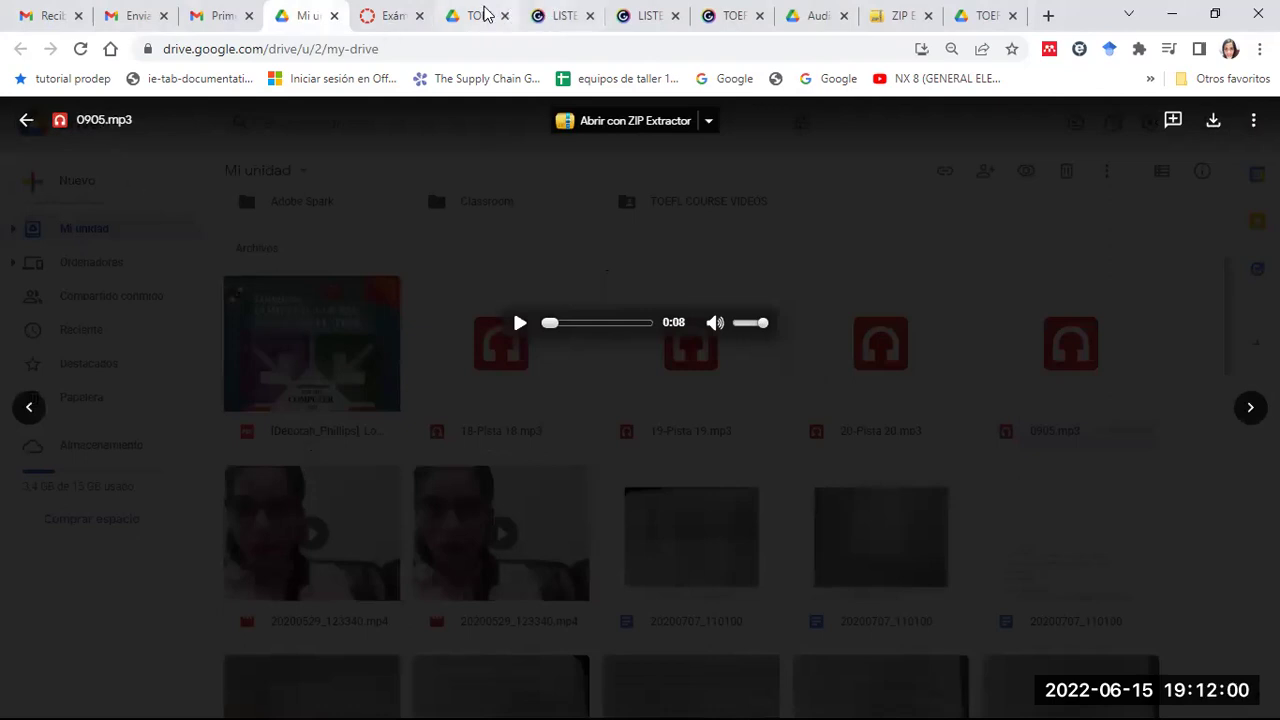
- Return to the TOEFL2018-2019 folder and open the matching exam 0905.docx in Google Docs
click(484, 14)
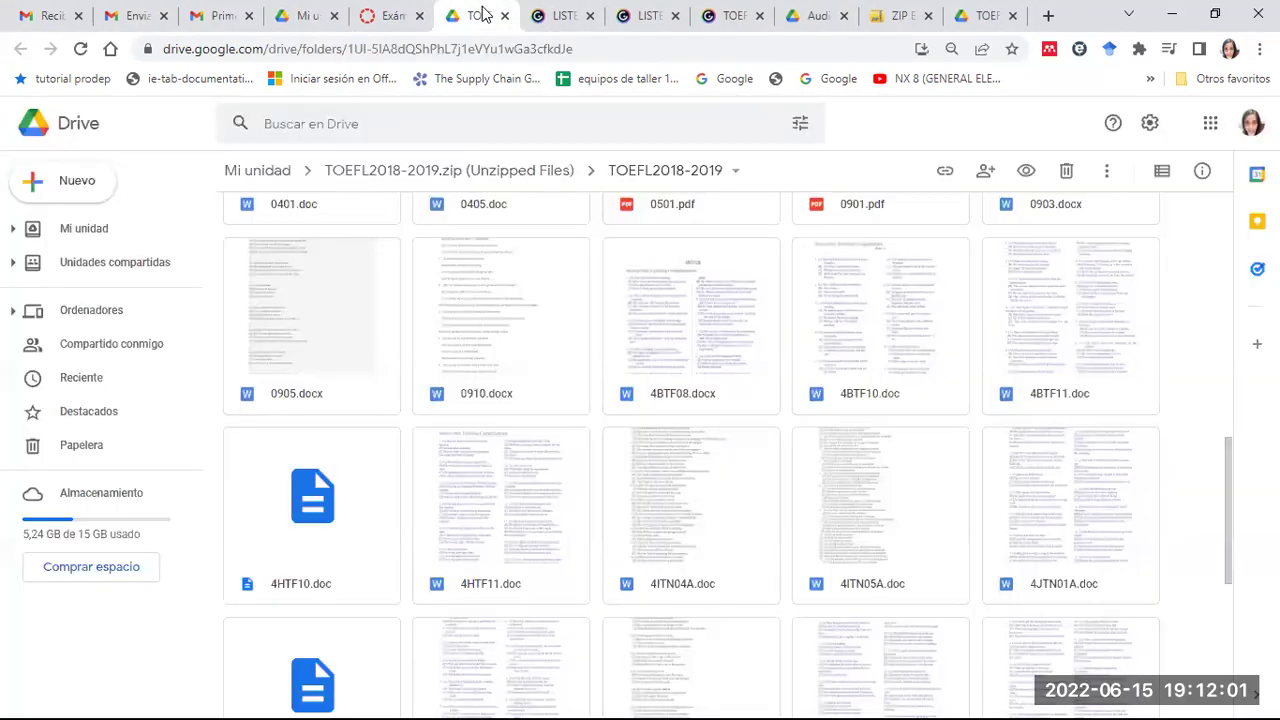
click(306, 347)
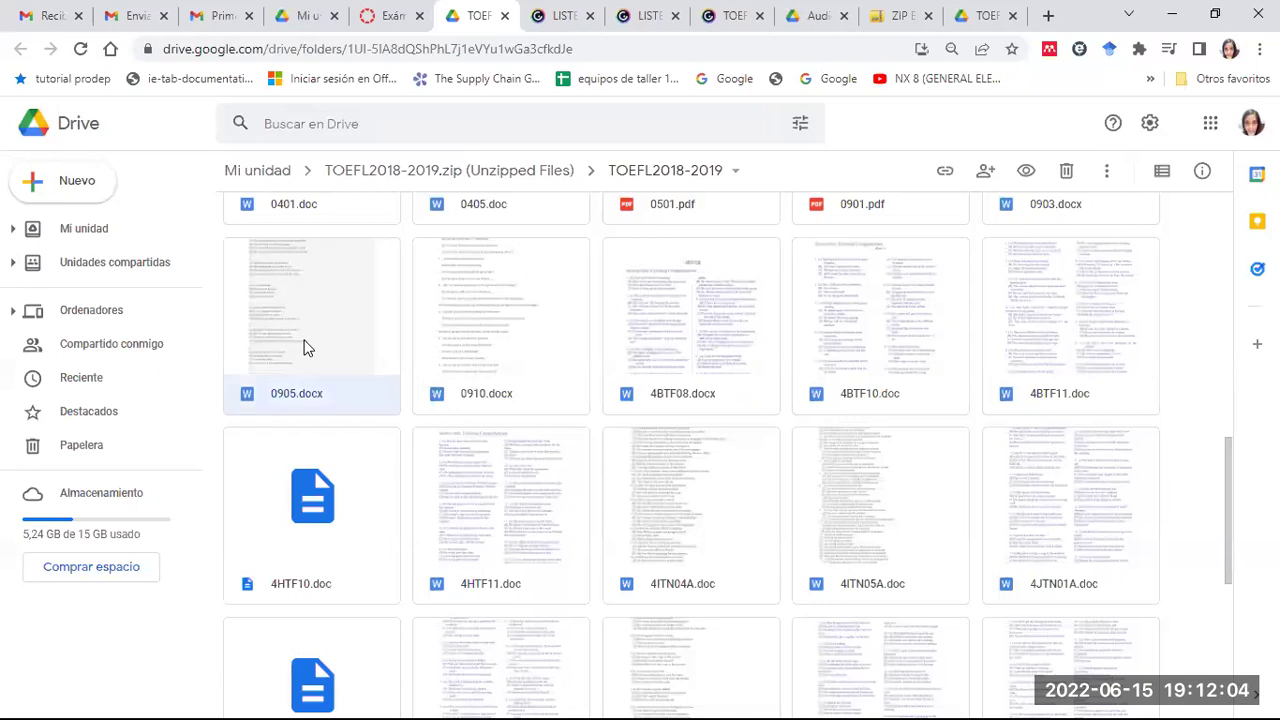
double_click(306, 347)
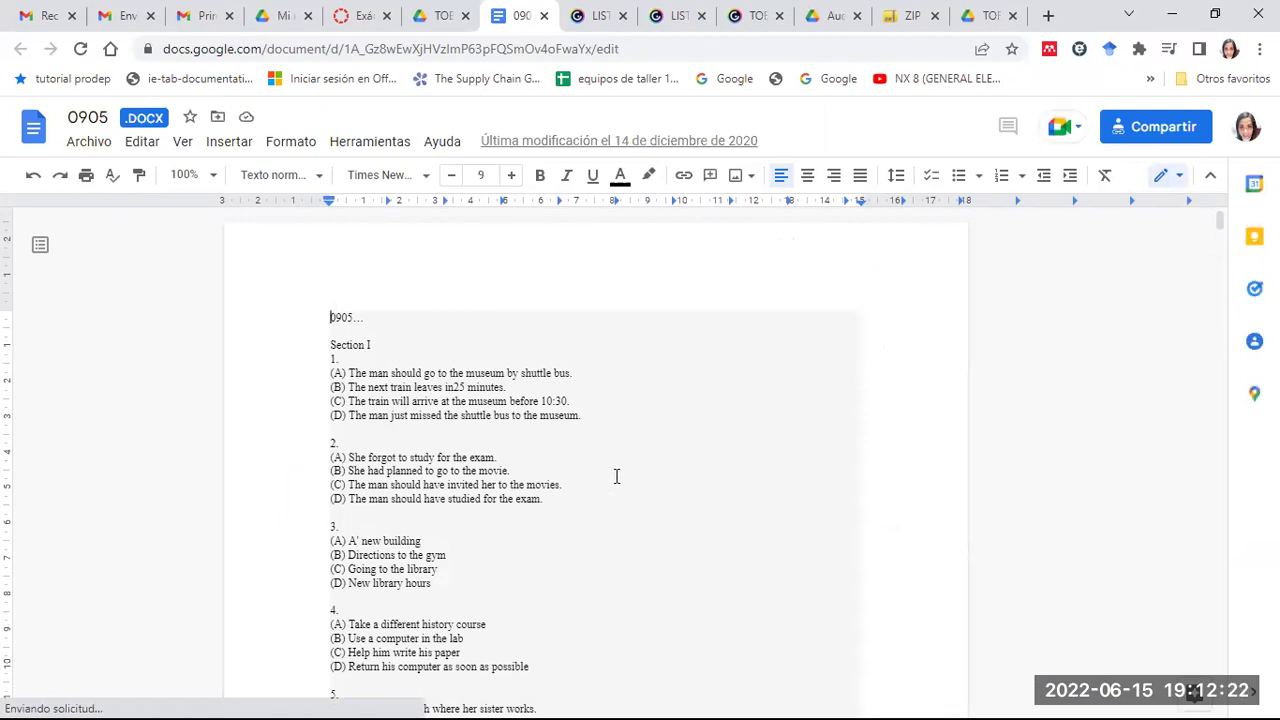
- Try to enlarge the text by setting the font size to 11 at the start of the 0905 document
double_click(511, 177)
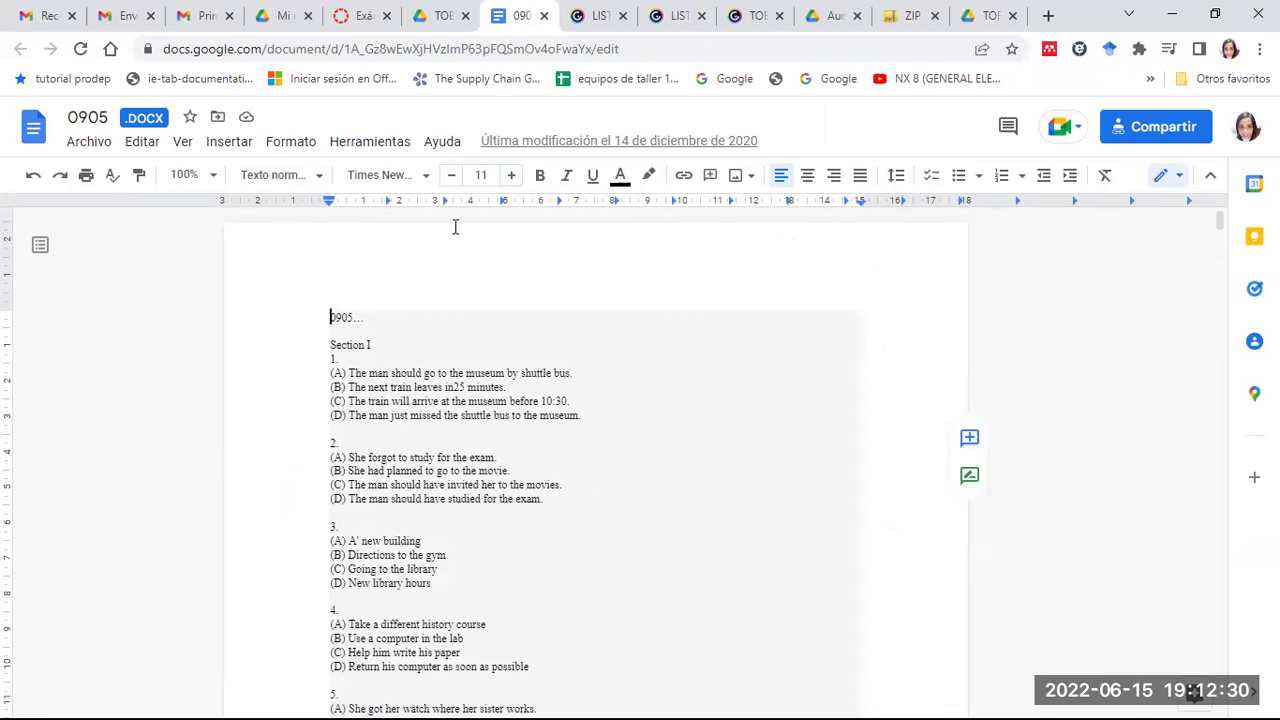
scroll(405, 381, down, 2)
scroll(405, 381, up, 2)
- Examine the Section I listening questions in the 0905 document, from question 1 to question 50
drag(333, 358, 351, 357)
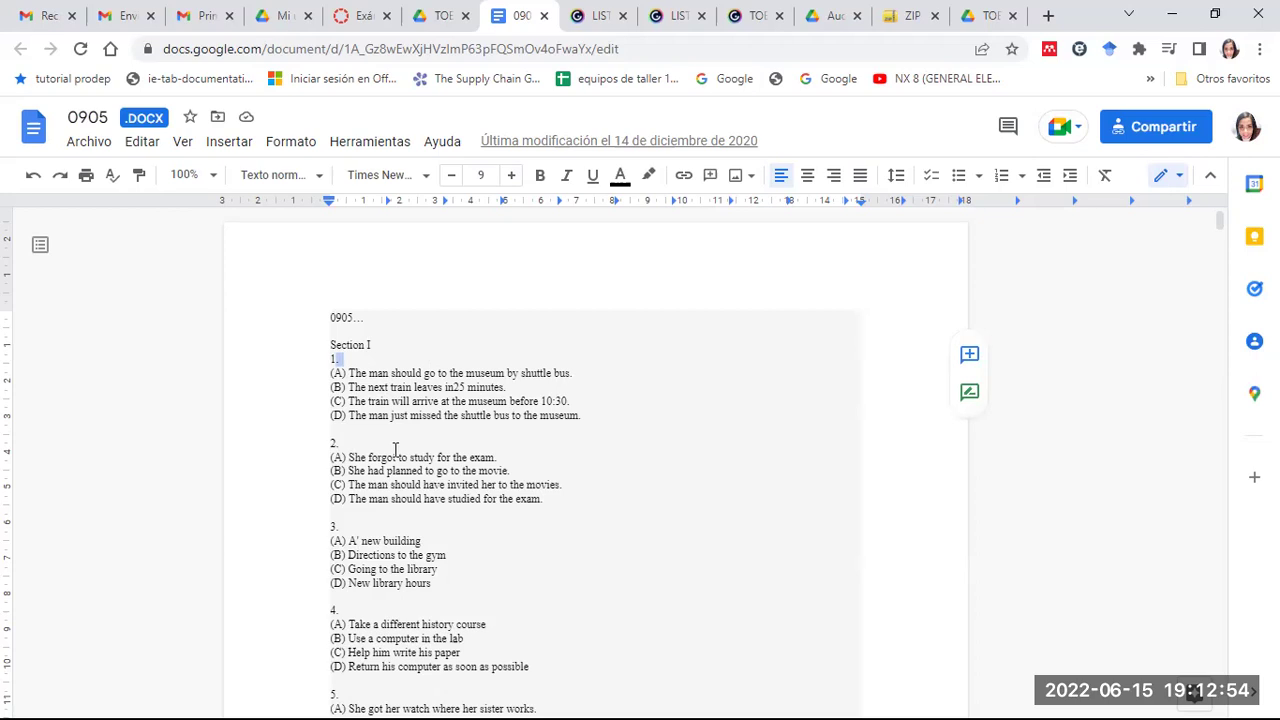
scroll(660, 554, down, 5)
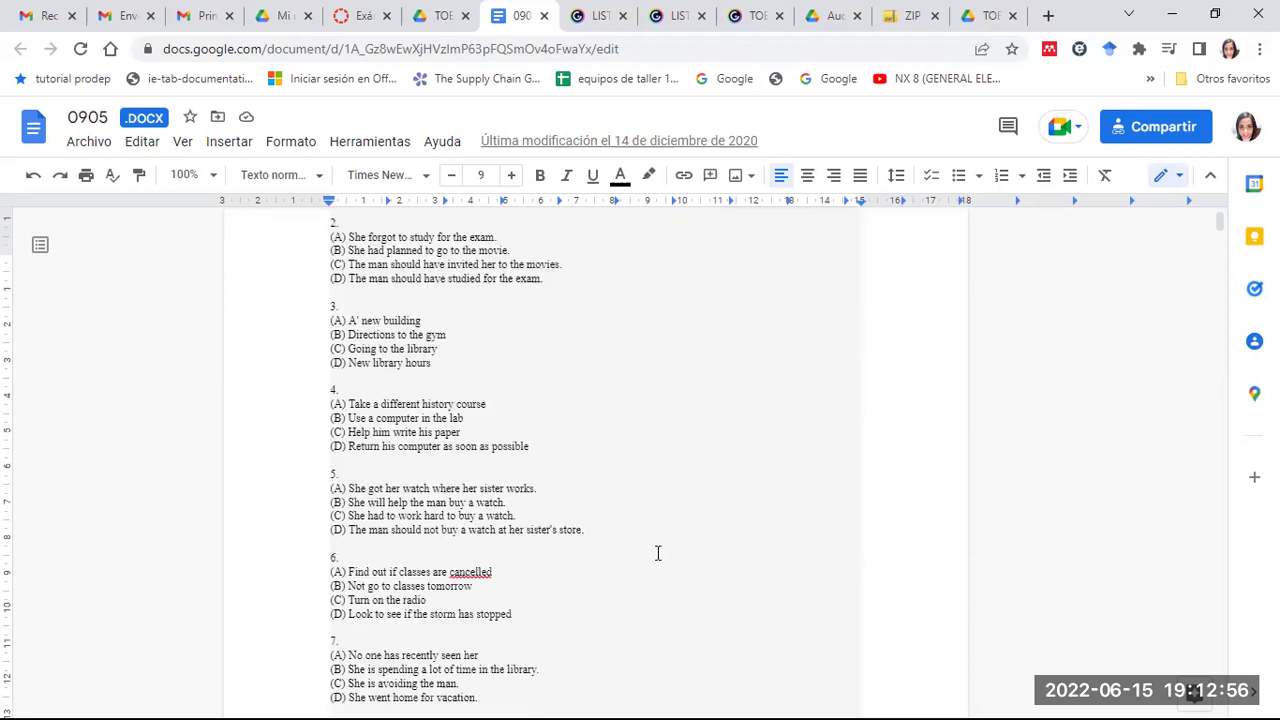
scroll(658, 553, down, 4)
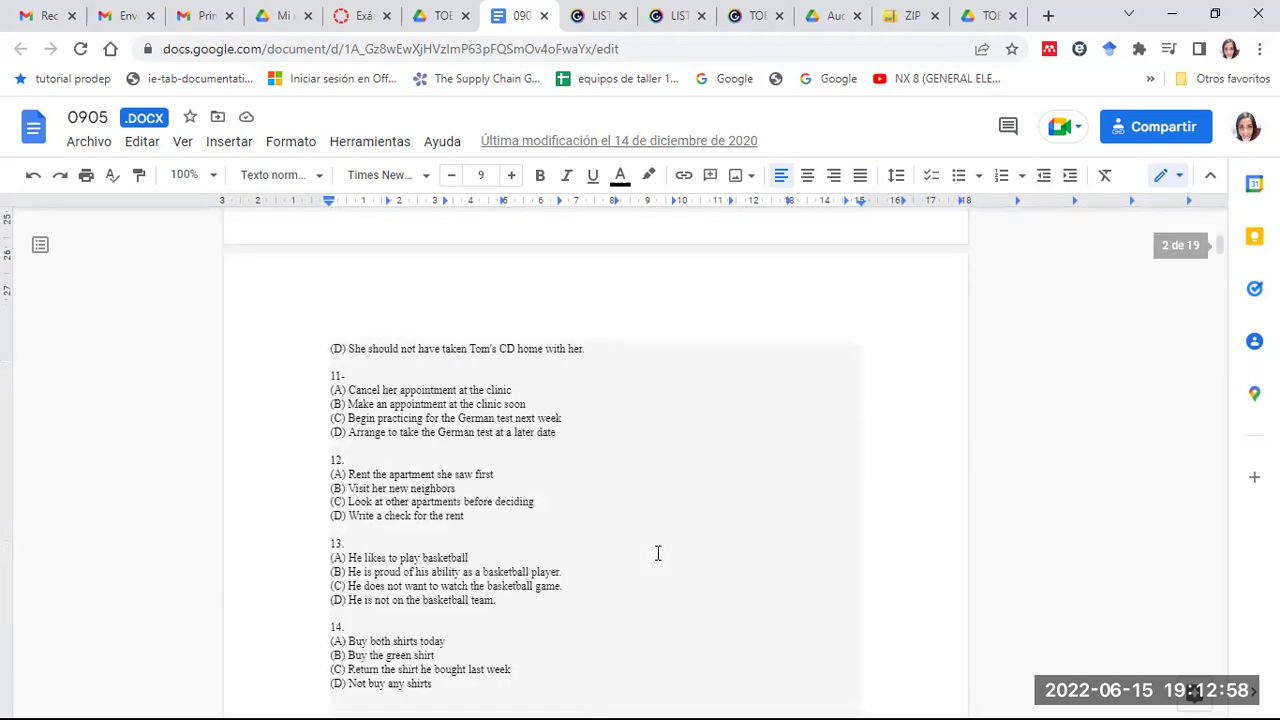
scroll(658, 553, down, 6)
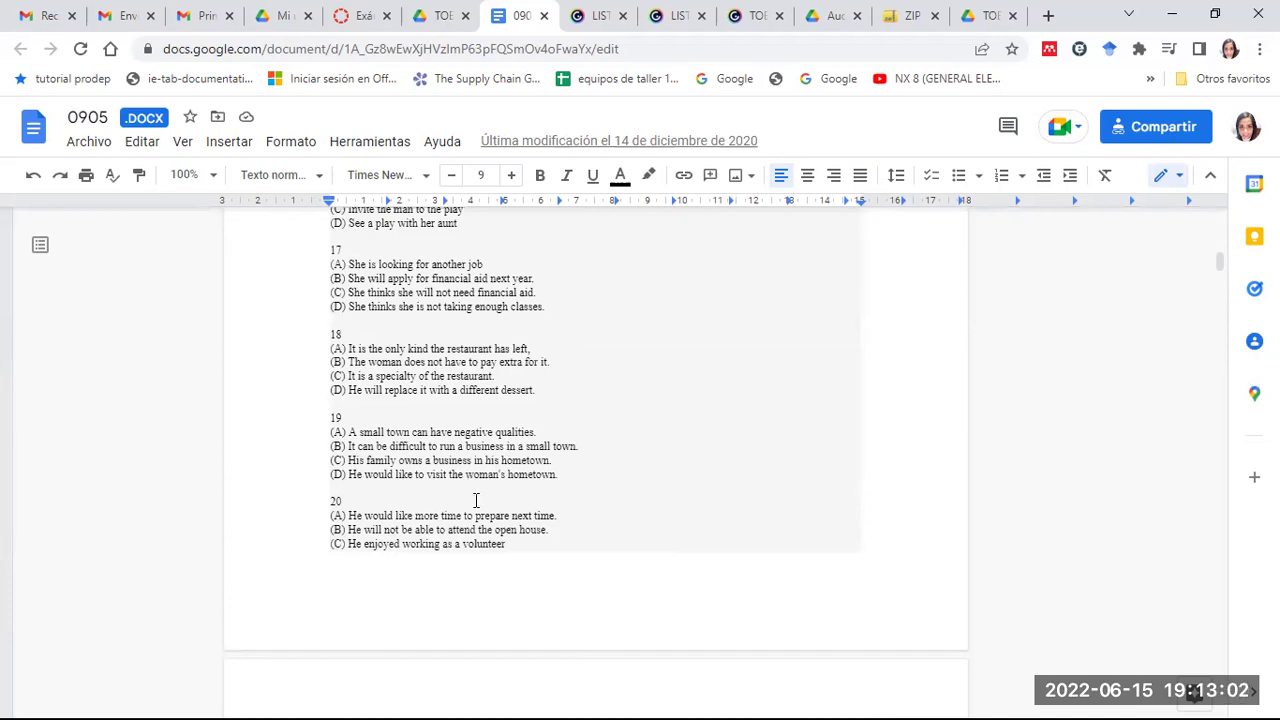
scroll(587, 469, down, 3)
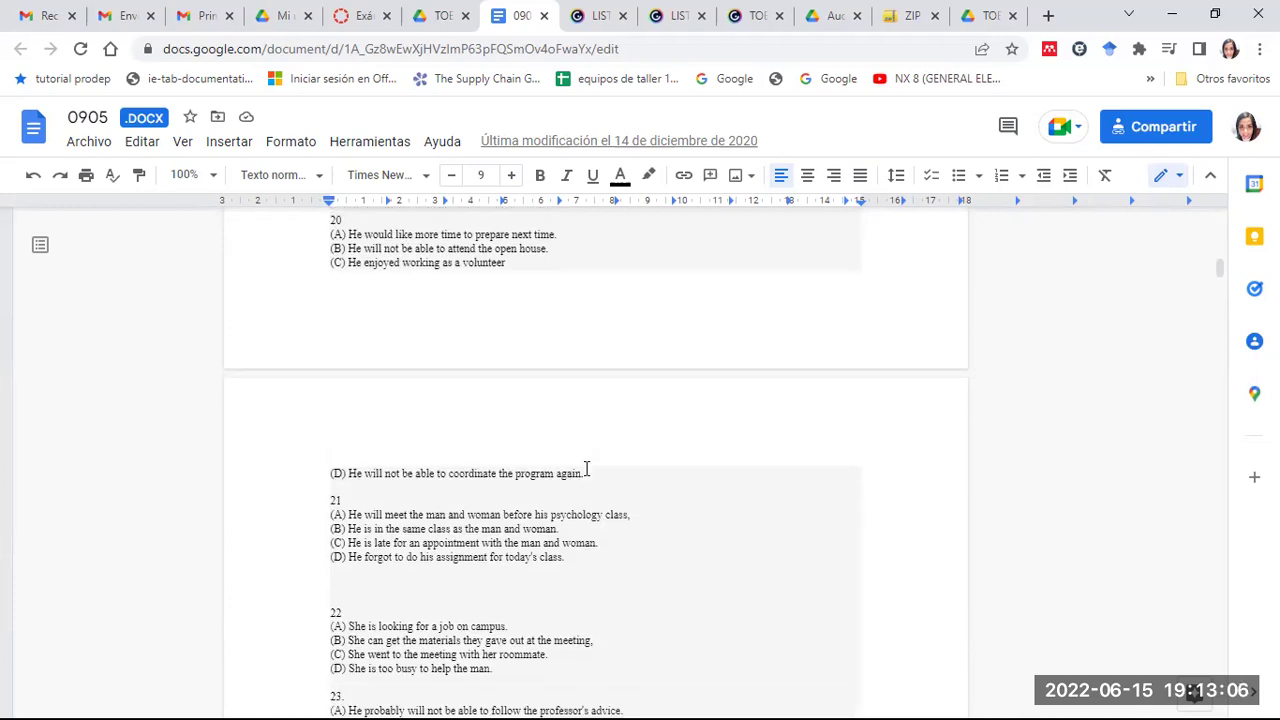
scroll(587, 469, down, 2)
scroll(587, 469, down, 5)
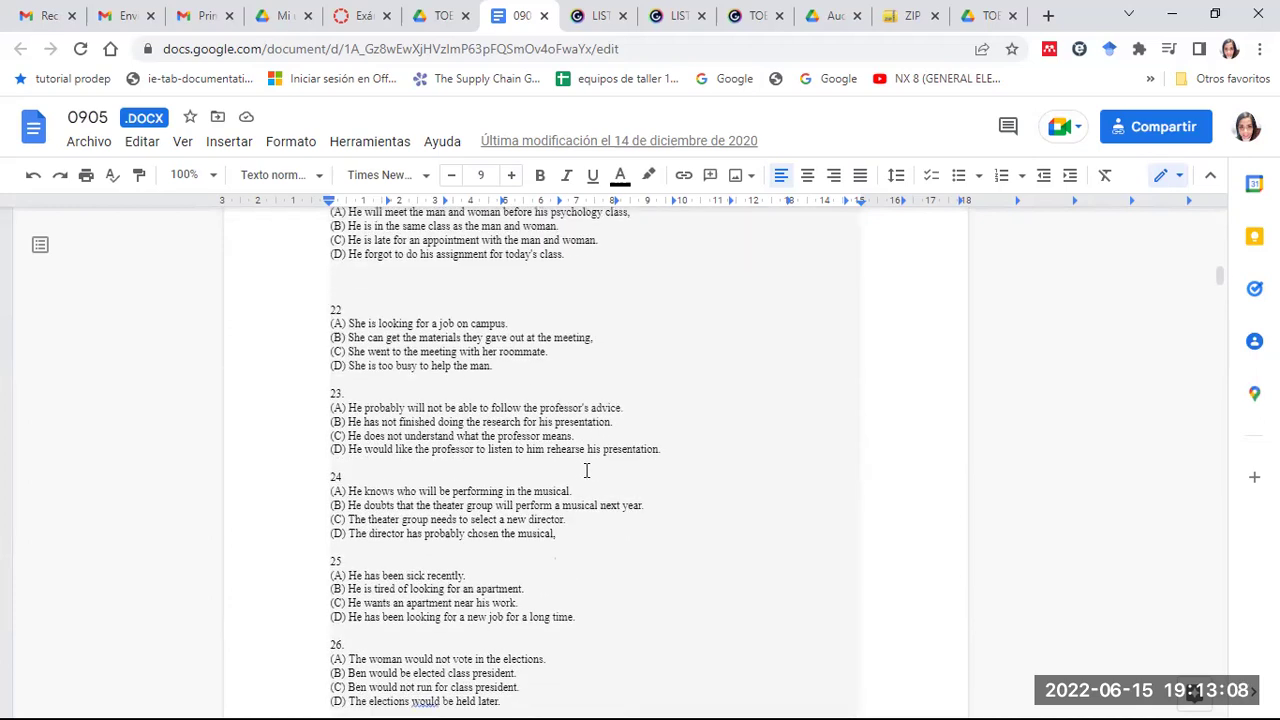
scroll(587, 469, down, 5)
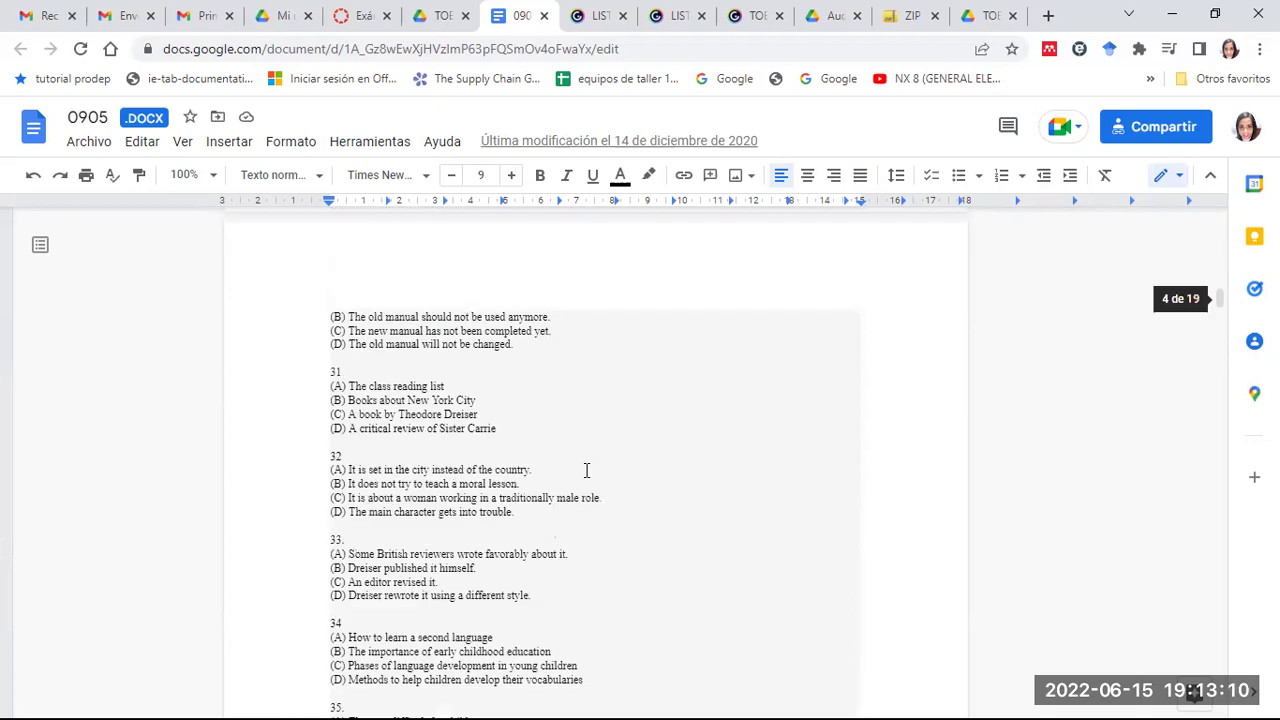
scroll(587, 469, down, 3)
scroll(587, 469, down, 8)
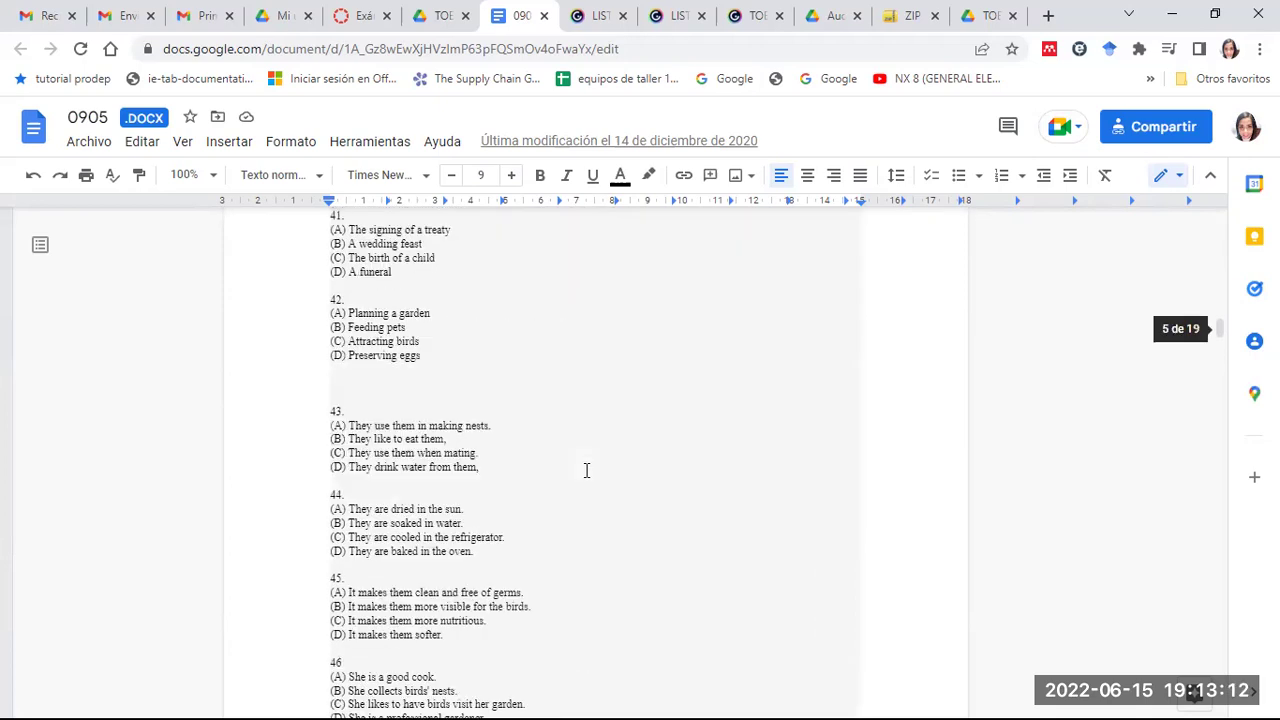
scroll(587, 470, down, 4)
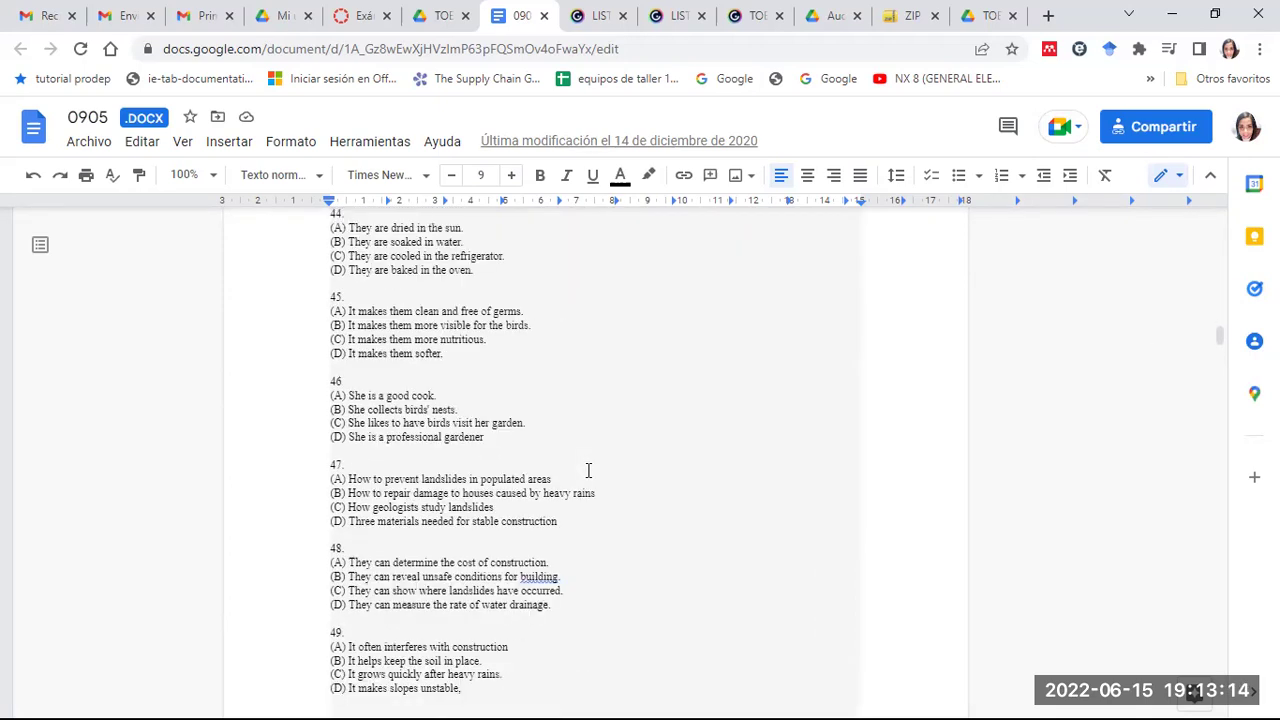
scroll(588, 470, down, 5)
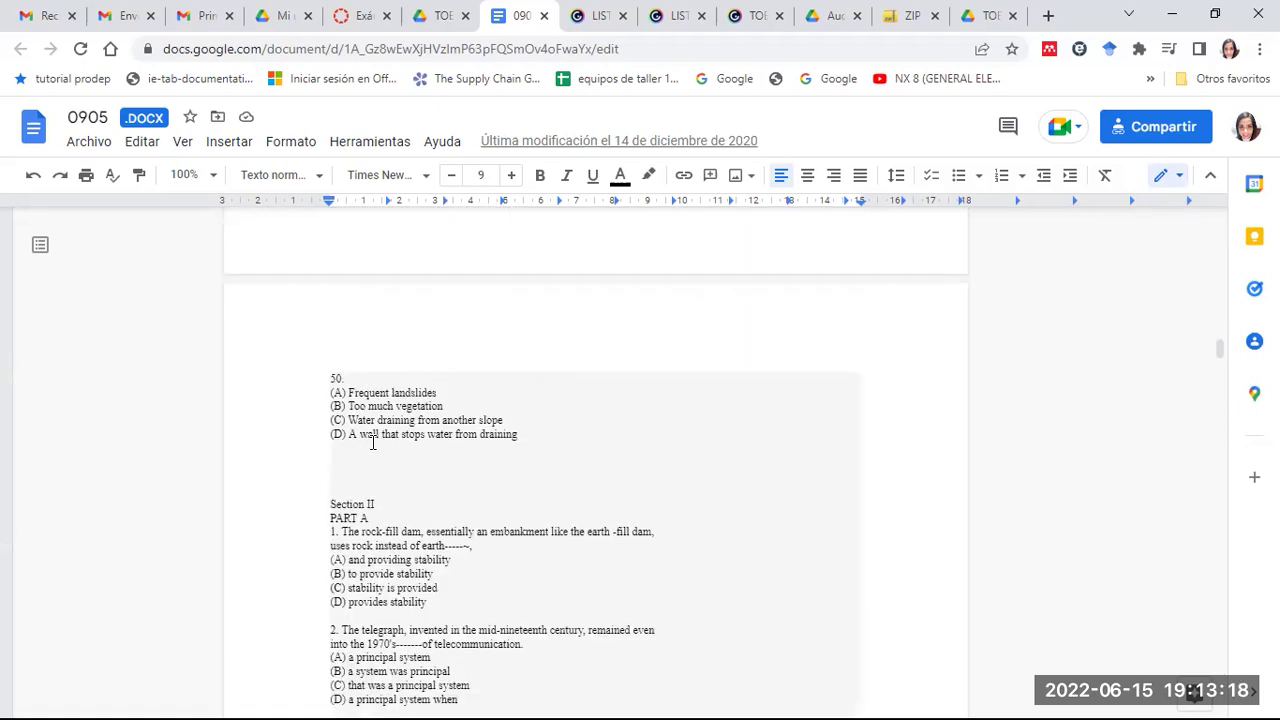
- Examine Section II, covering the Part A sentence completions and the Part B items with lettered underlined words
scroll(420, 458, down, 2)
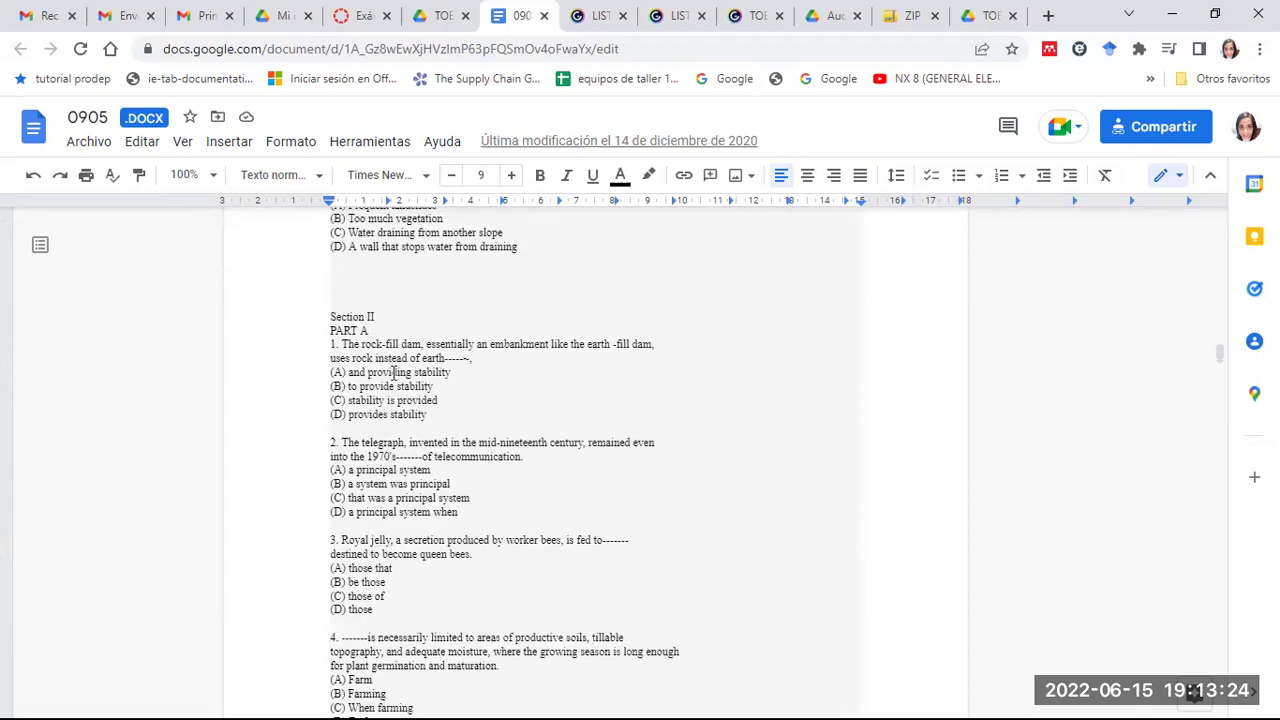
scroll(386, 540, down, 8)
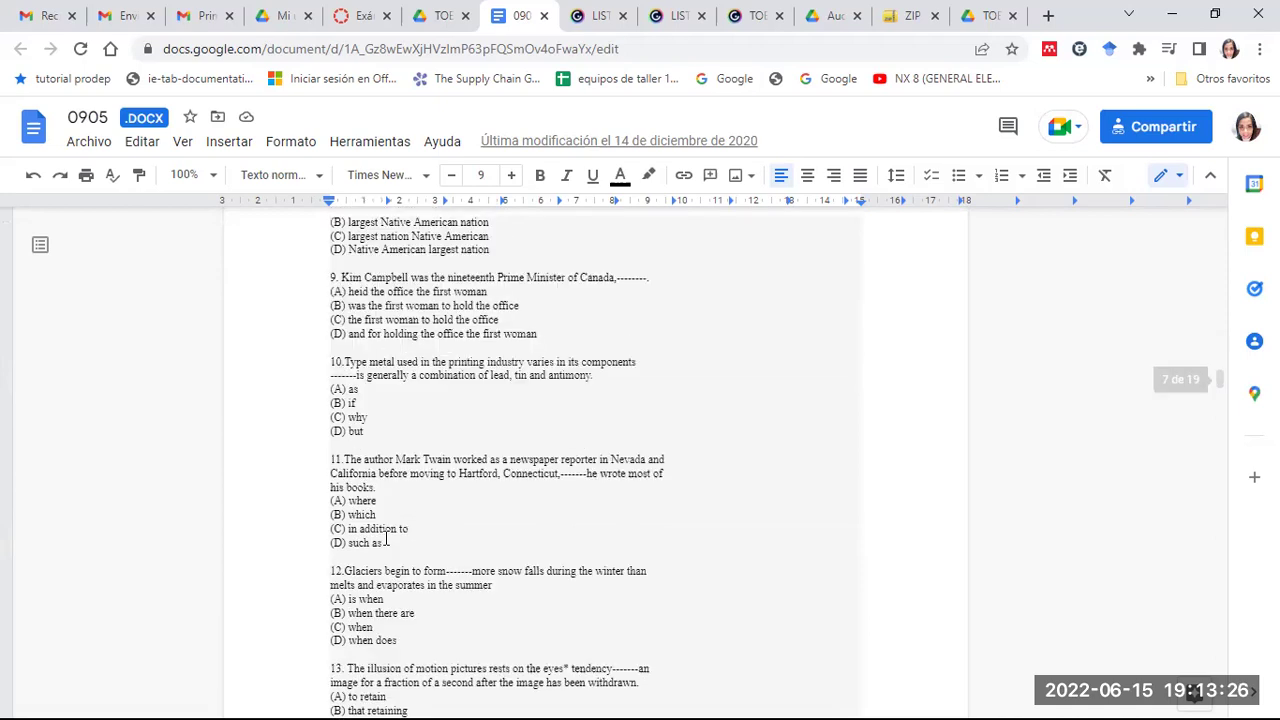
scroll(386, 540, down, 6)
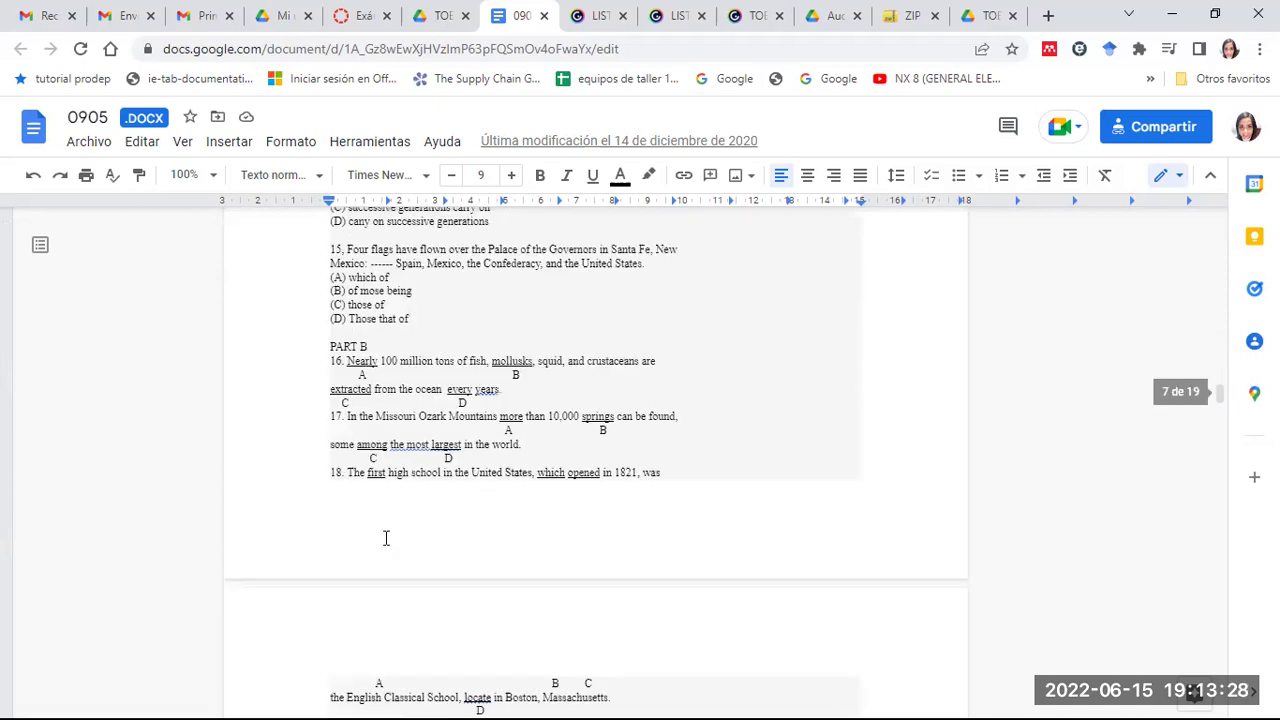
scroll(386, 538, up, 1)
scroll(386, 538, down, 10)
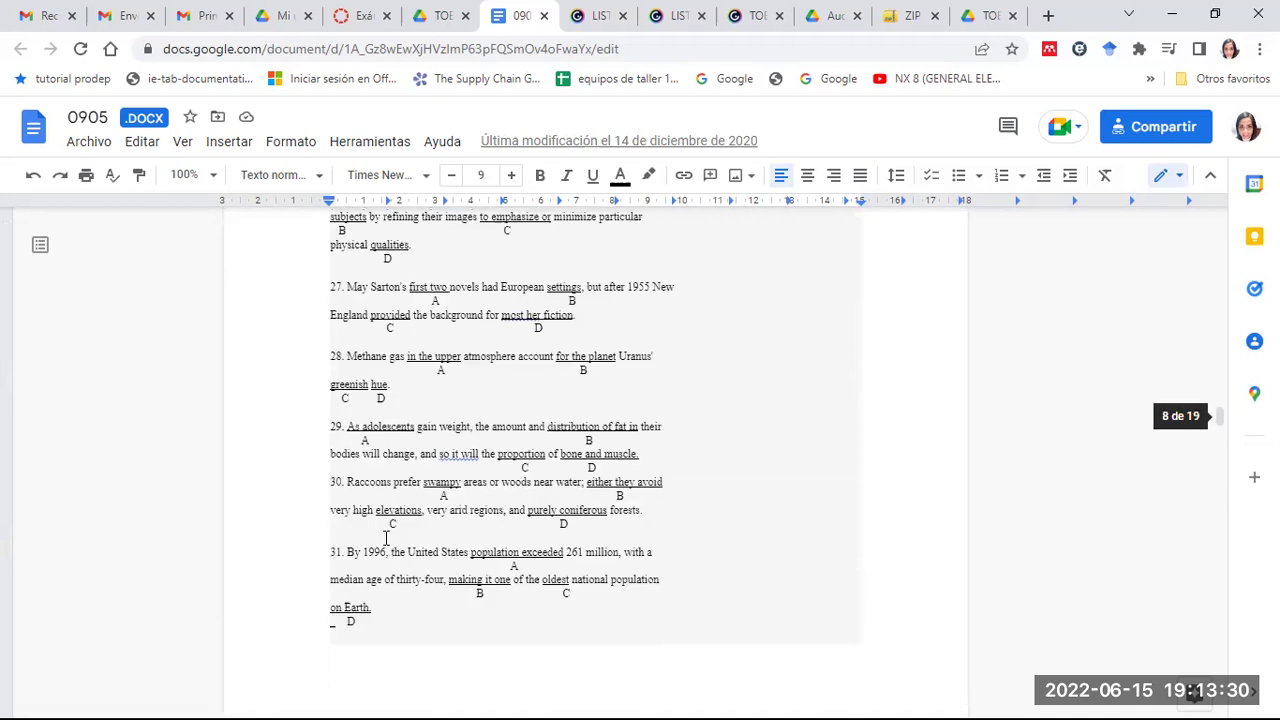
scroll(386, 538, down, 10)
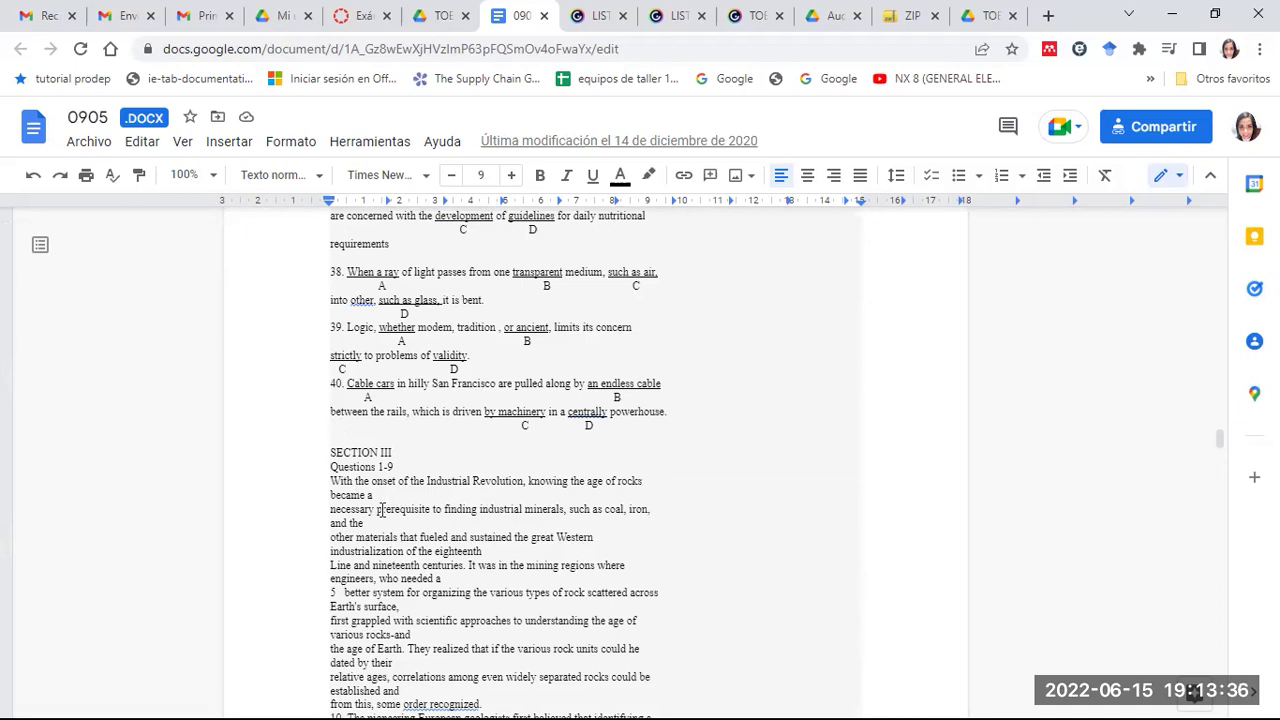
- Highlight the opening lines of the Section III reading passage for Questions 1-9, and clear the selection
scroll(380, 509, down, 2)
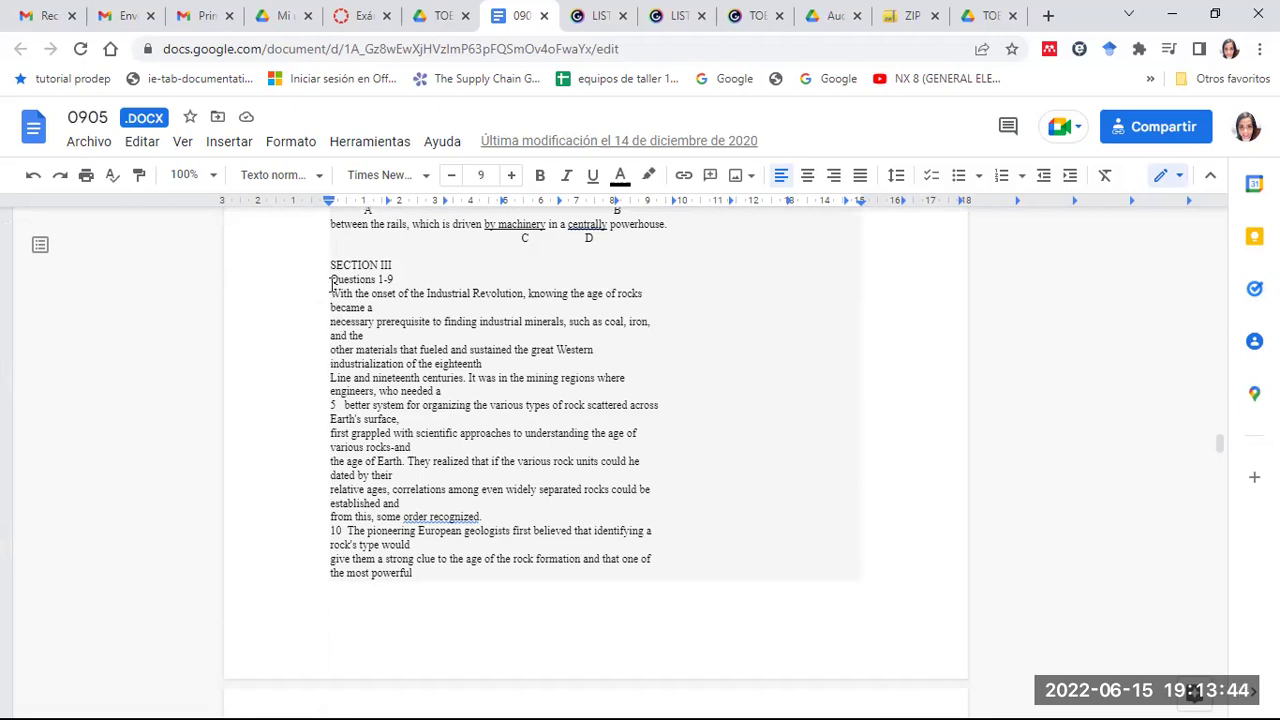
drag(332, 293, 372, 405)
drag(566, 525, 566, 530)
key(Right)
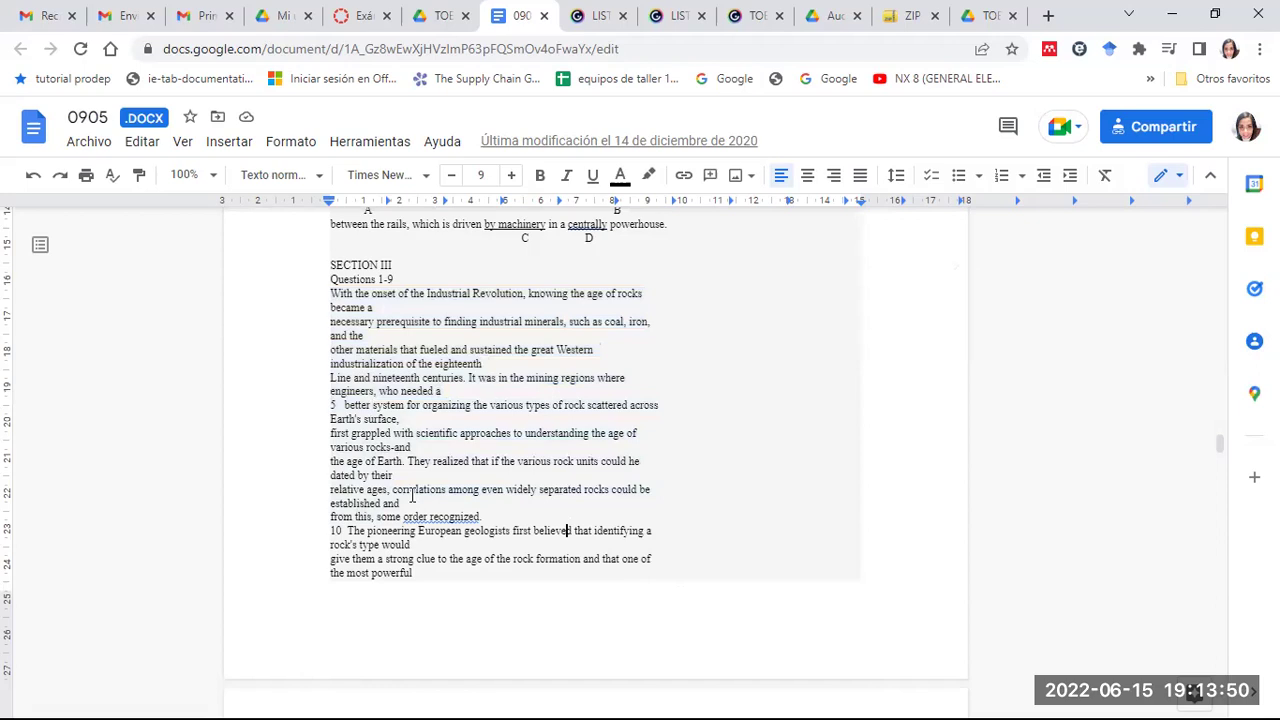
- Review questions 1 to 9 below the Section III passage, highlighting blocks of them along the way
scroll(412, 497, down, 3)
scroll(412, 497, down, 3)
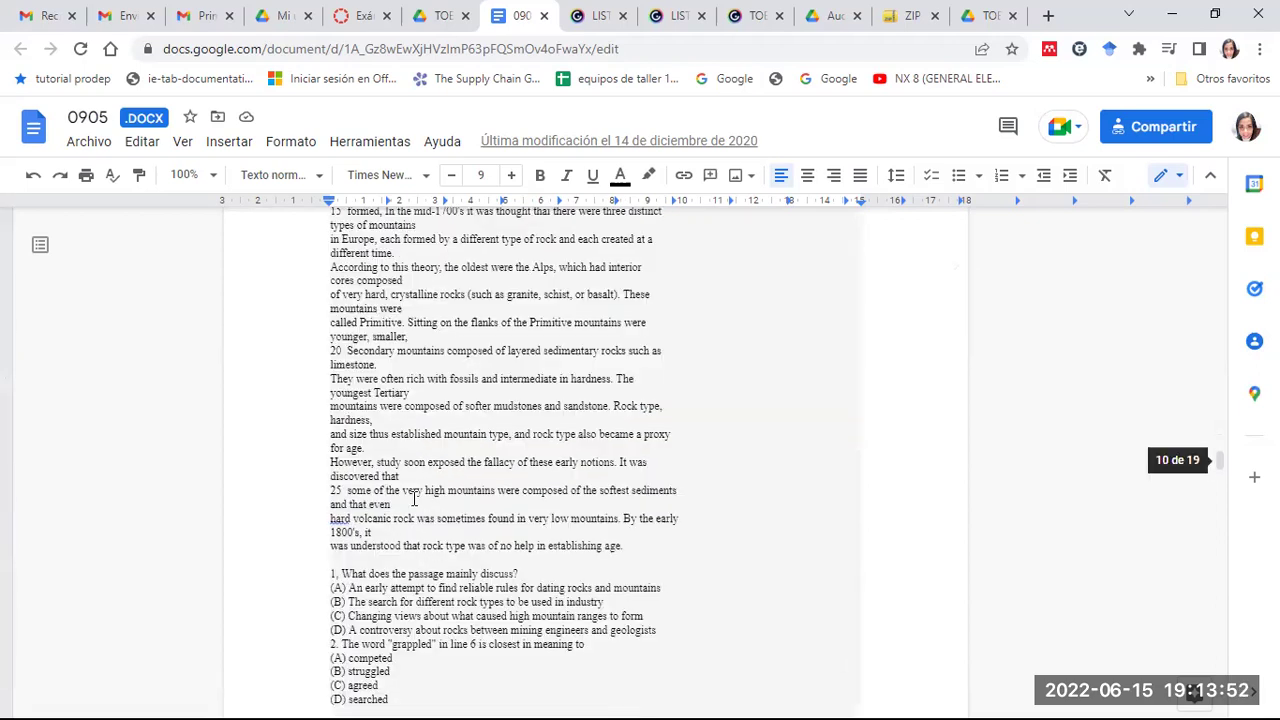
scroll(328, 392, down, 2)
drag(330, 388, 504, 415)
drag(476, 513, 456, 541)
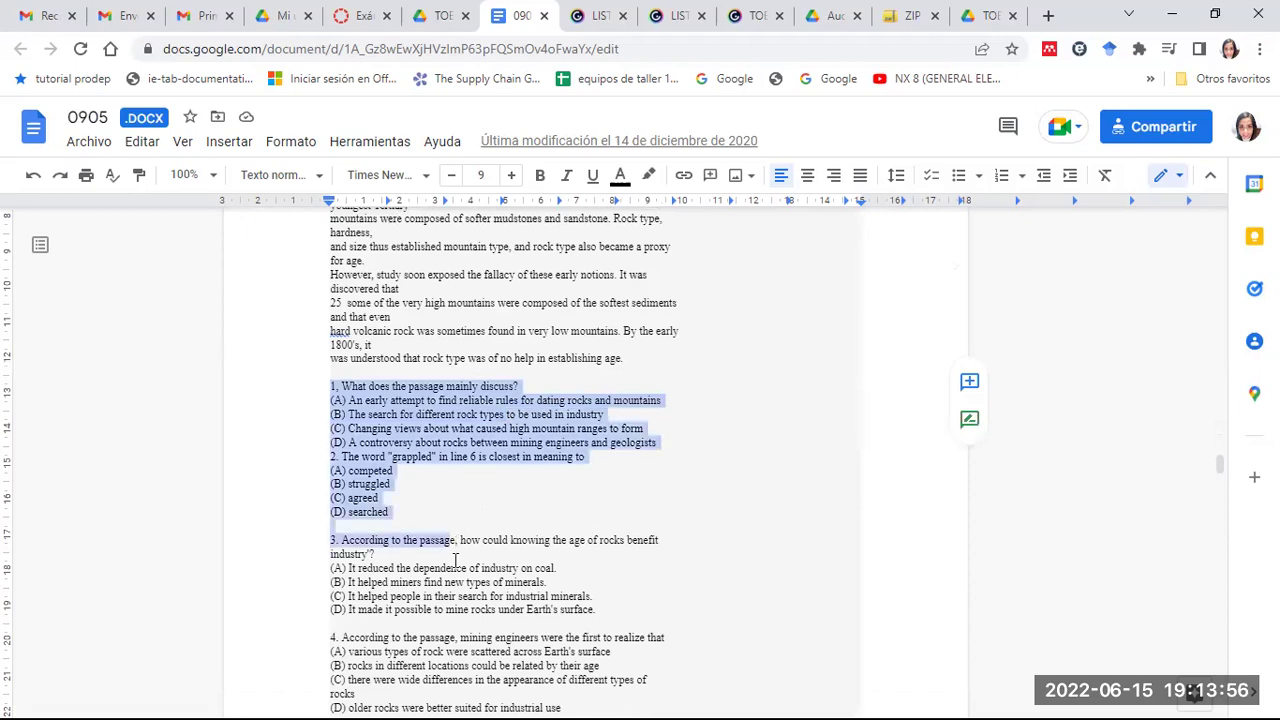
scroll(455, 566, down, 3)
scroll(455, 566, down, 4)
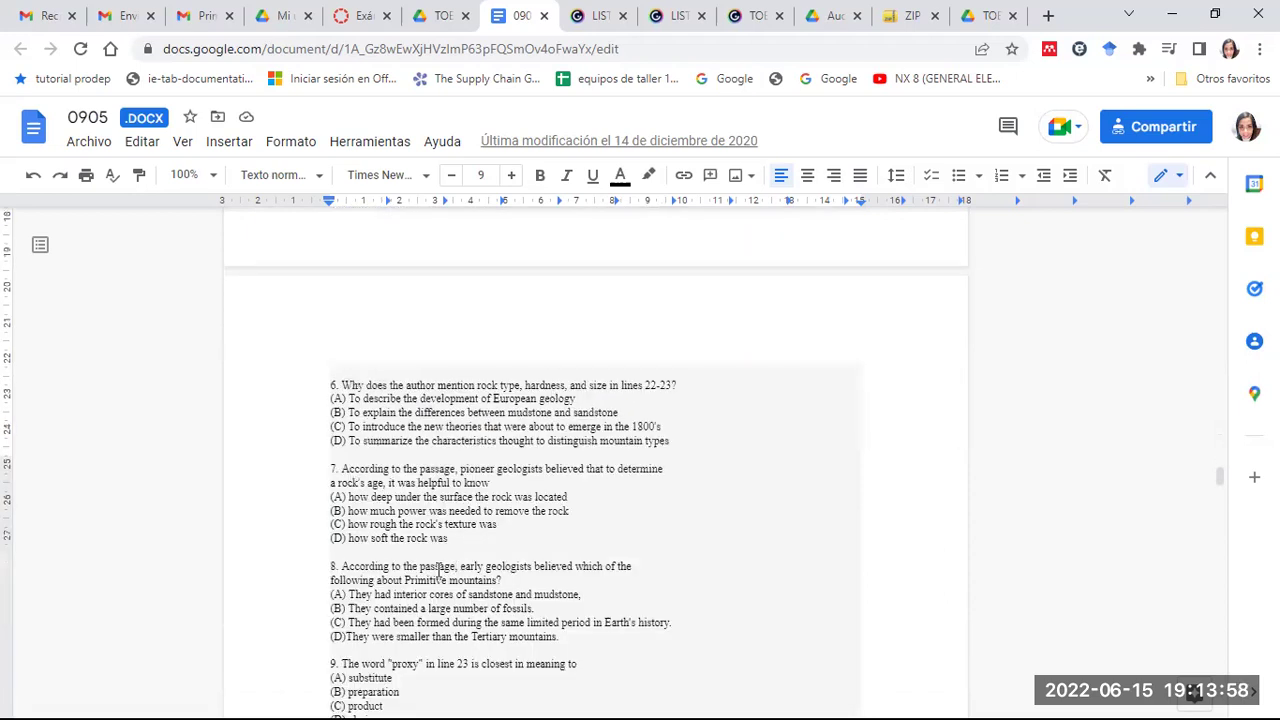
scroll(388, 503, down, 2)
drag(388, 503, 345, 190)
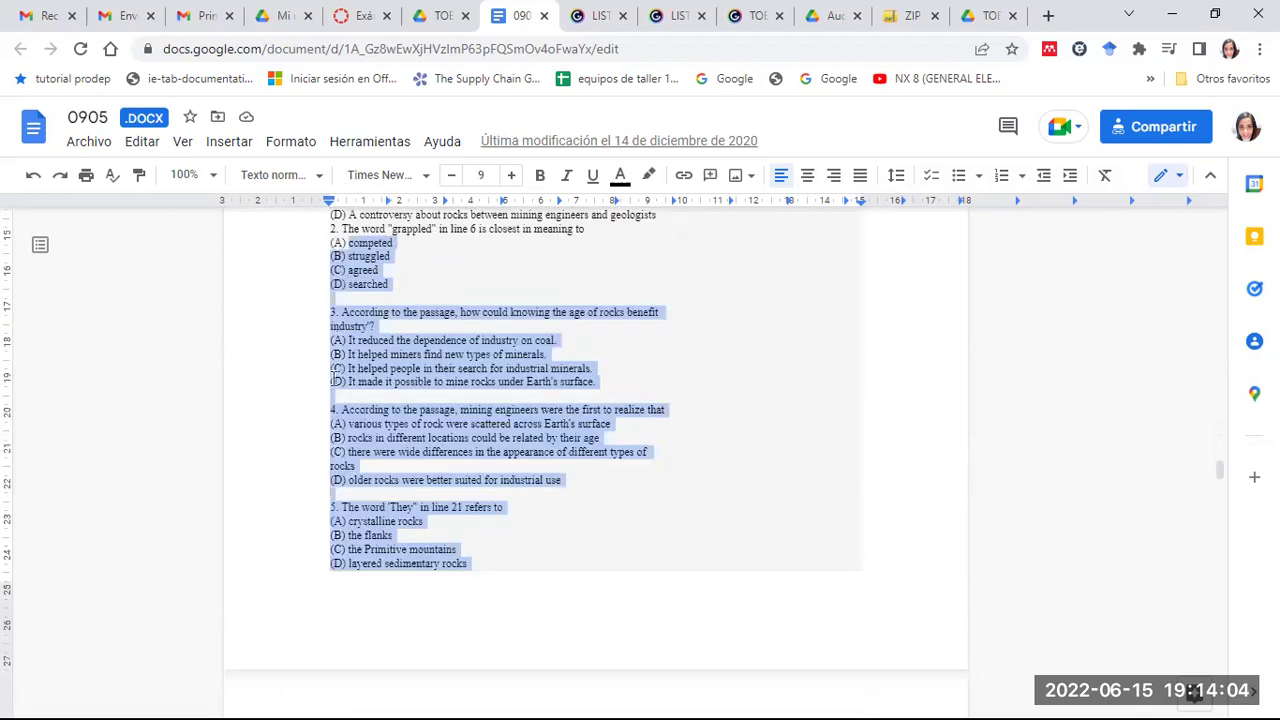
scroll(335, 370, up, 3)
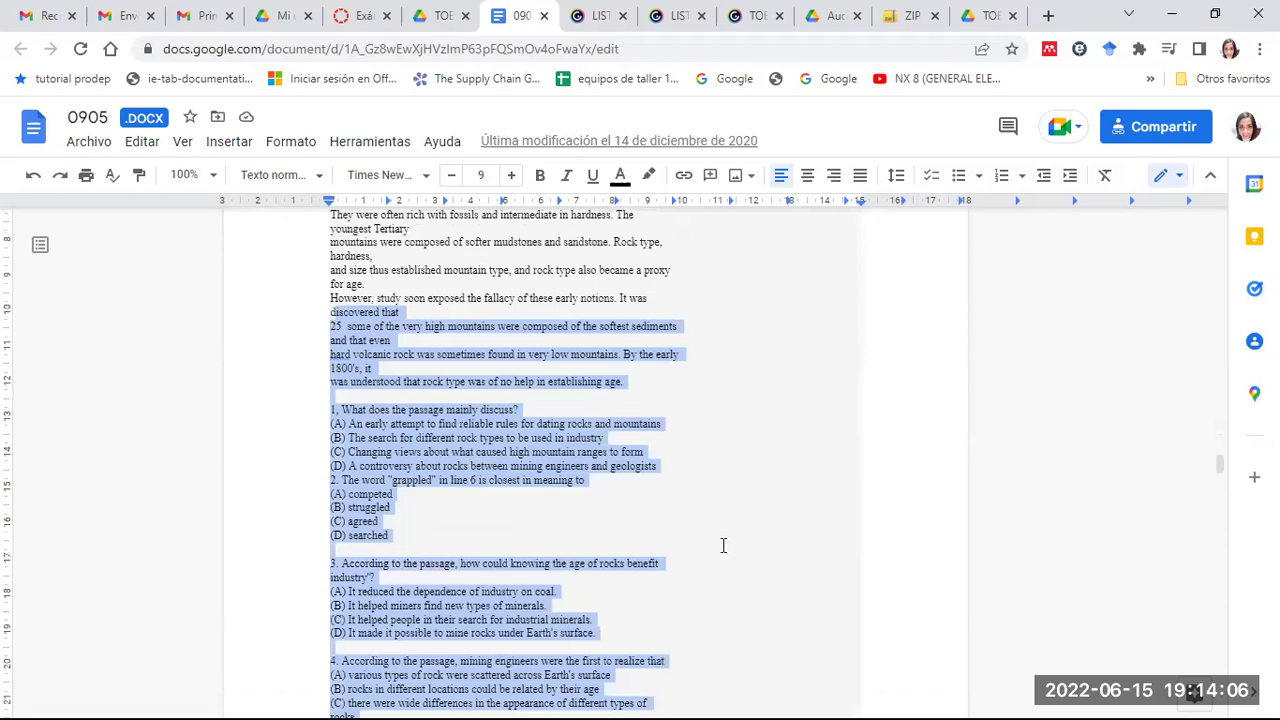
- Remove the line breaks before "necessary" and "other" in the first Section III passage, plus the space before "necessary"
scroll(723, 545, up, 5)
scroll(723, 545, up, 4)
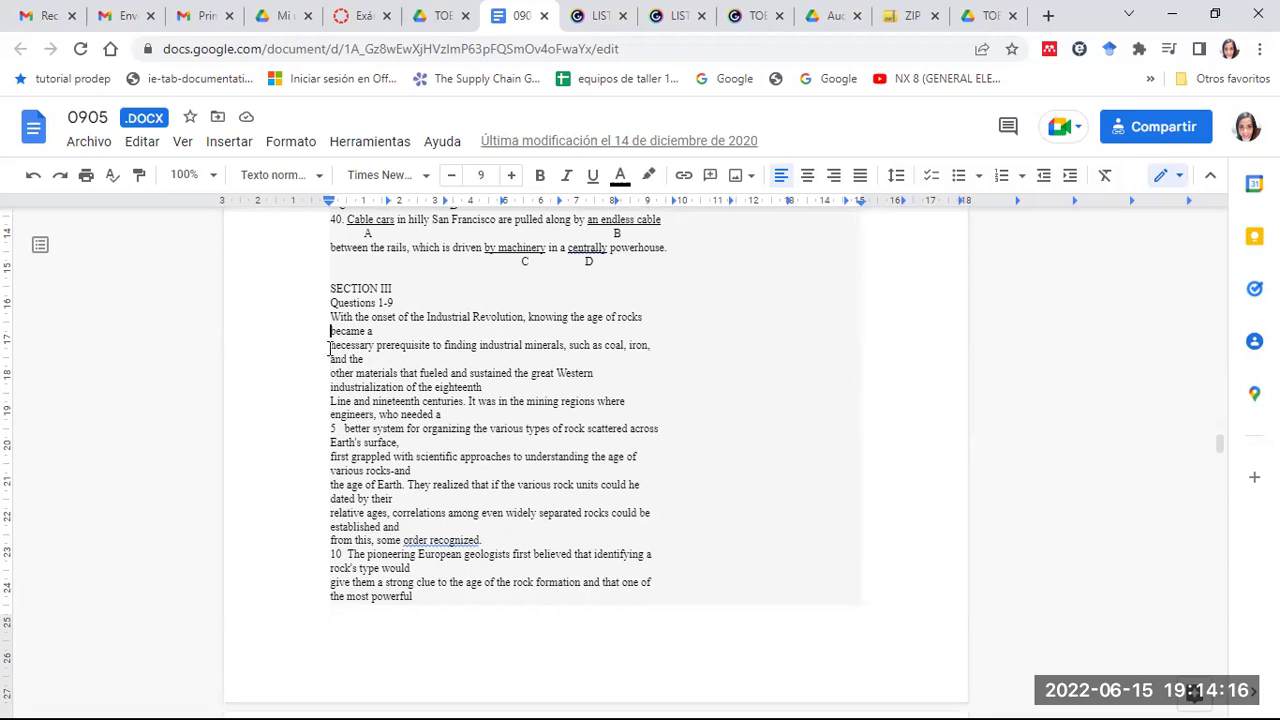
click(330, 345)
key(BackSpace)
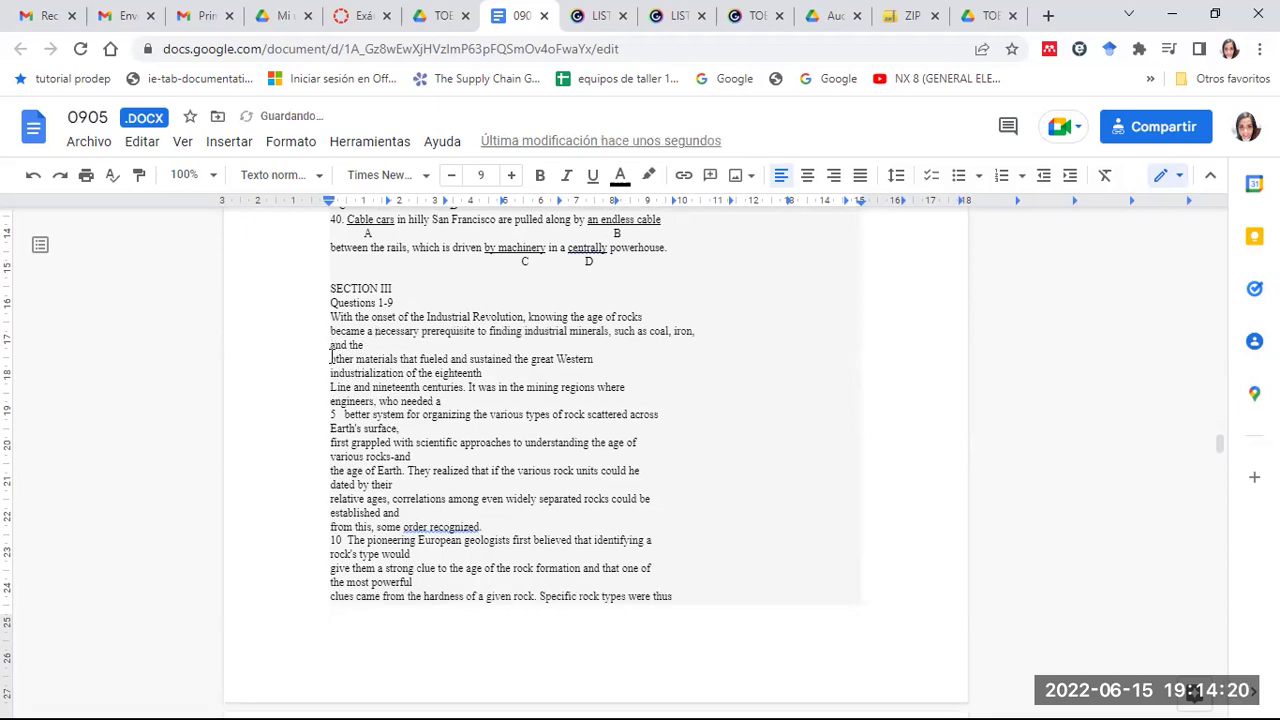
key(BackSpace)
double_click(332, 358)
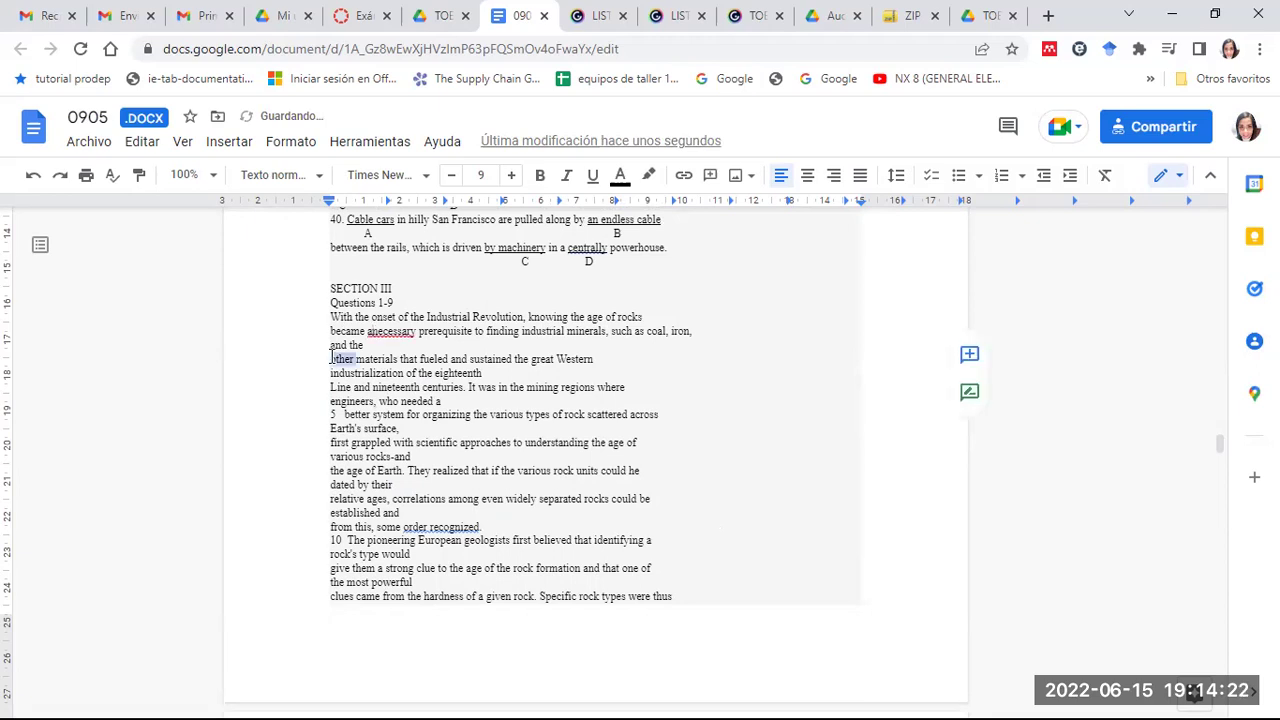
click(332, 358)
key(BackSpace)
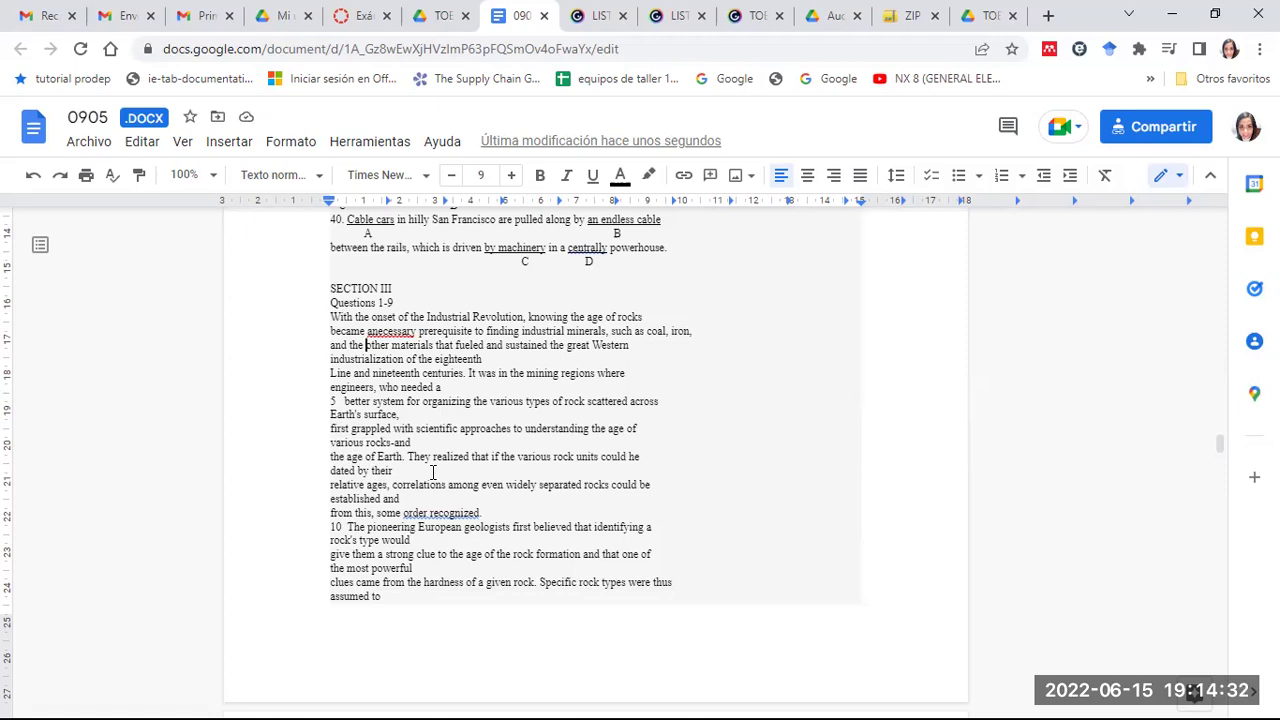
- Return to the beginning of the 0905 document, where Section I starts
scroll(747, 404, up, 10)
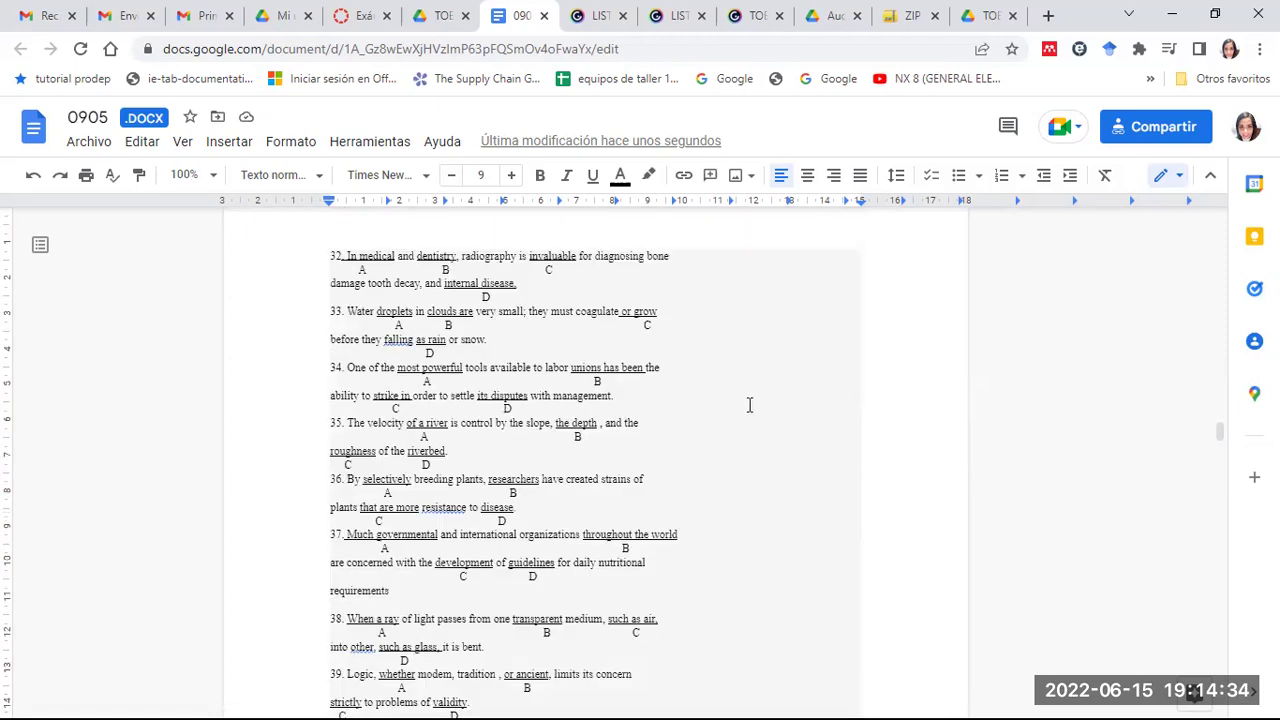
scroll(789, 442, up, 10)
scroll(789, 442, up, 10)
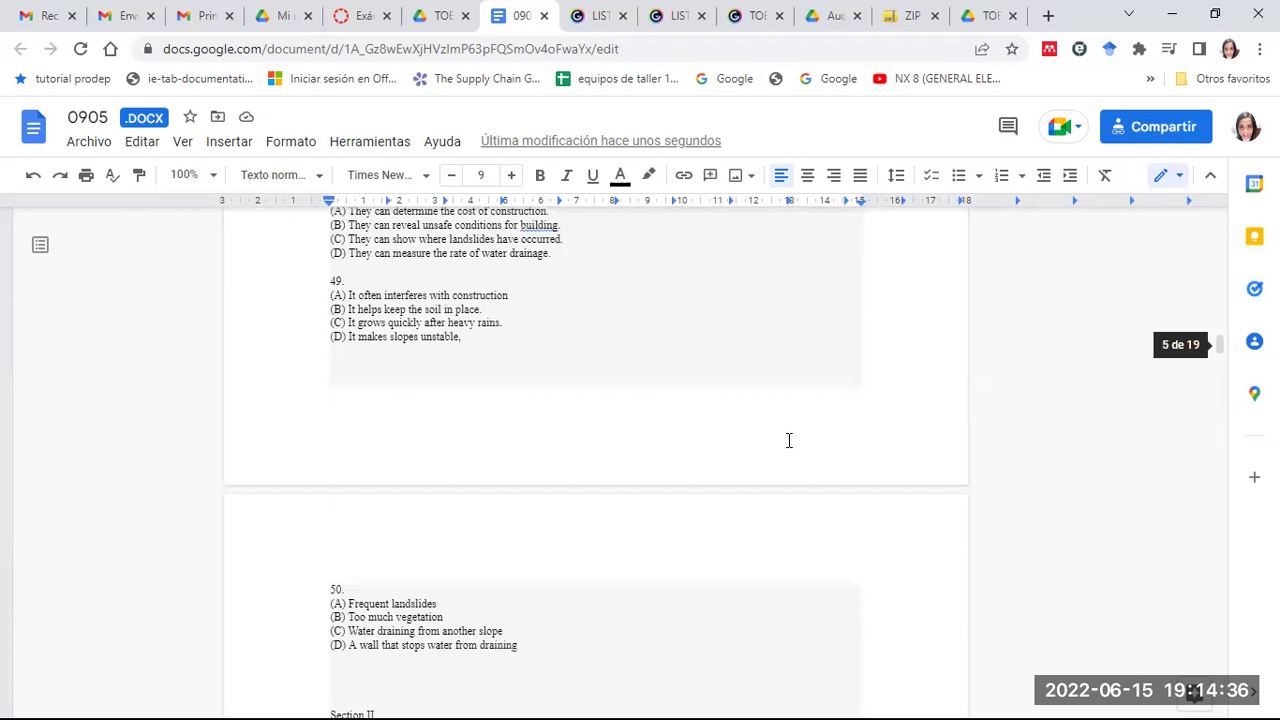
scroll(798, 442, up, 5)
scroll(800, 444, up, 15)
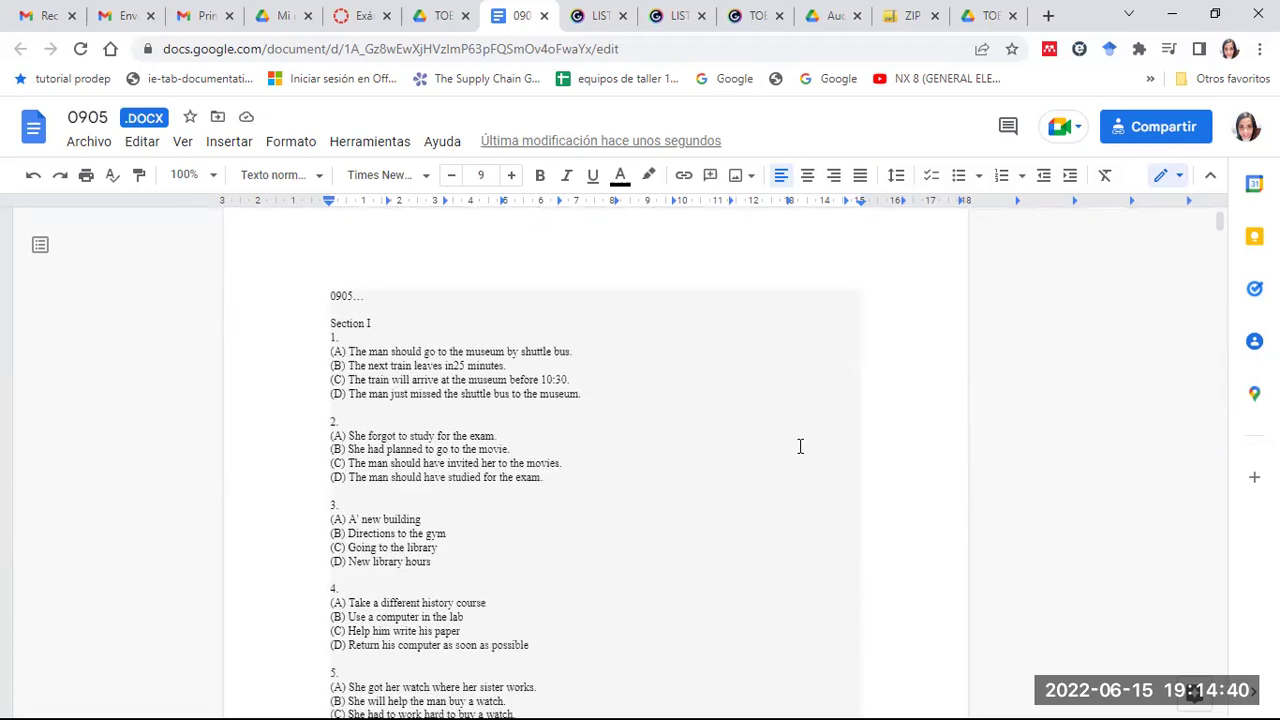
scroll(800, 446, up, 2)
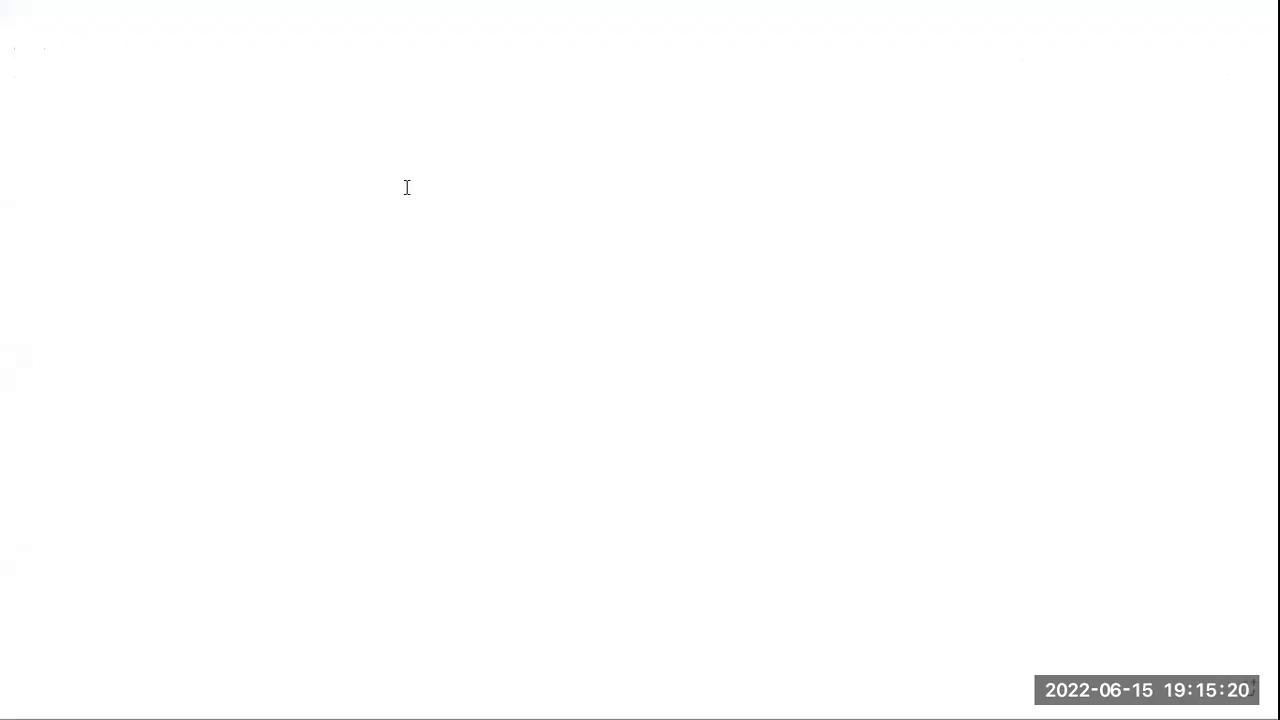
- Place a text box on the blank whiteboard and write "Listening 35 MIN" as its first line
click(406, 188)
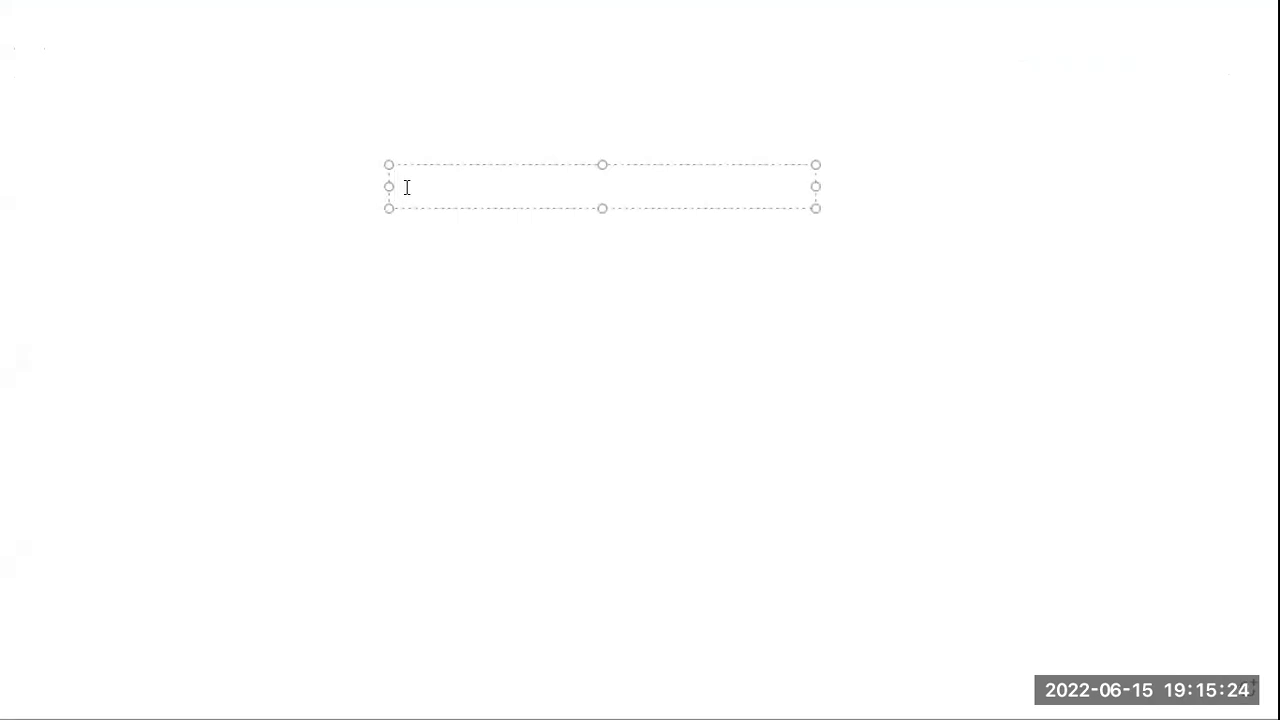
text(Listening)
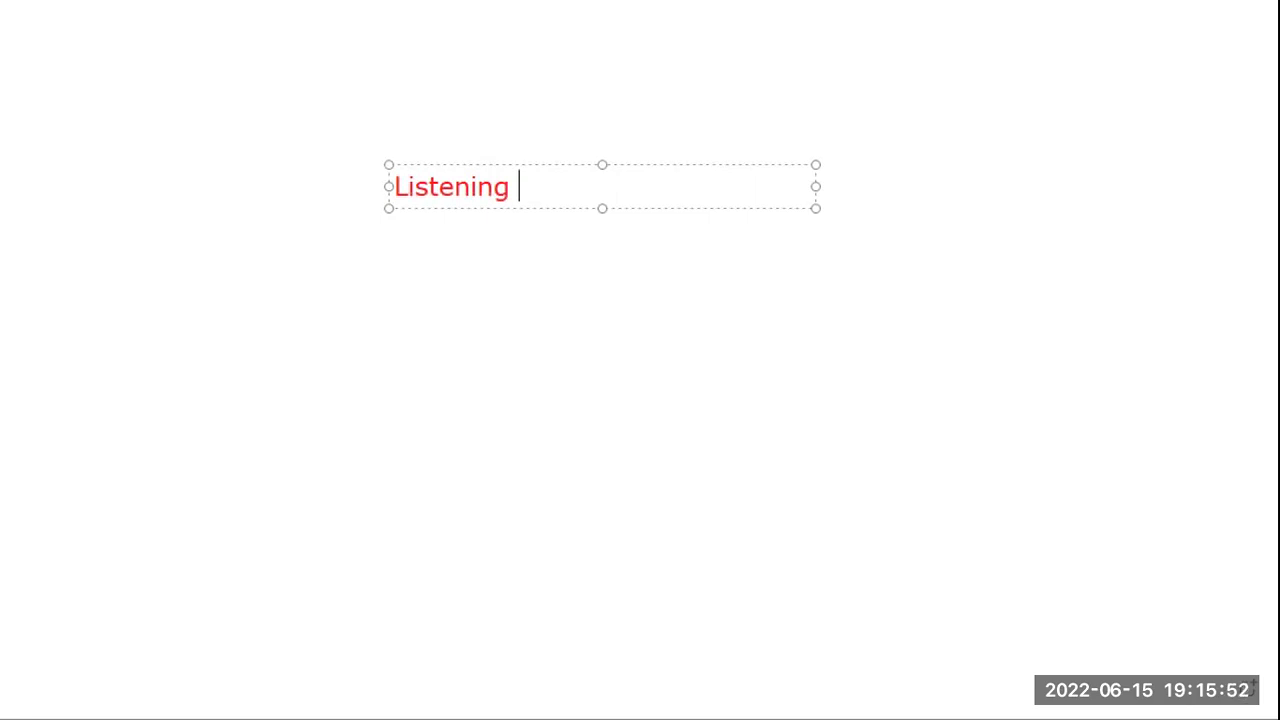
text(45)
key(BackSpace)
key(BackSpace)
text(35 MIN)
- Add the lines "Structure 25 min" and "Reading 50 min" below the Listening line
key(Return)
text(Strc)
text(u)
text(}})
key(BackSpace)
key(BackSpace)
key(BackSpace)
key(BackSpace)
text(uctu)
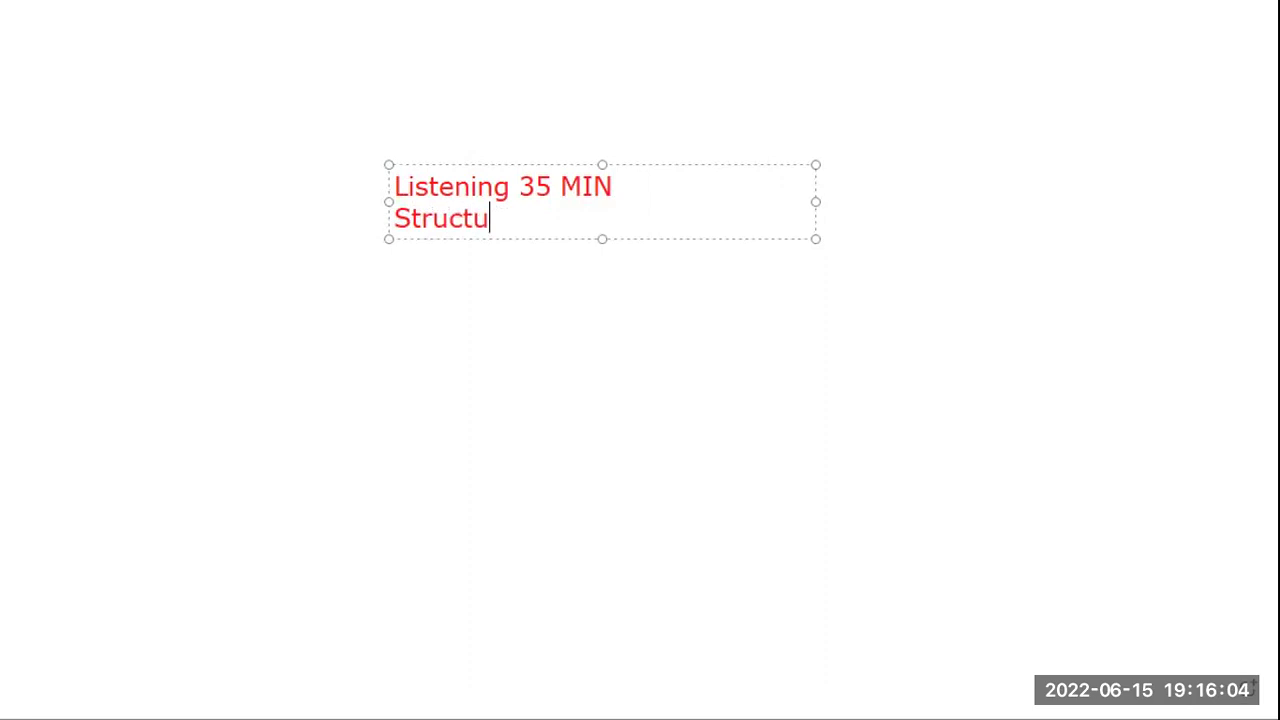
text(re 25 min)
key(Return)
text(Reading 50 min)
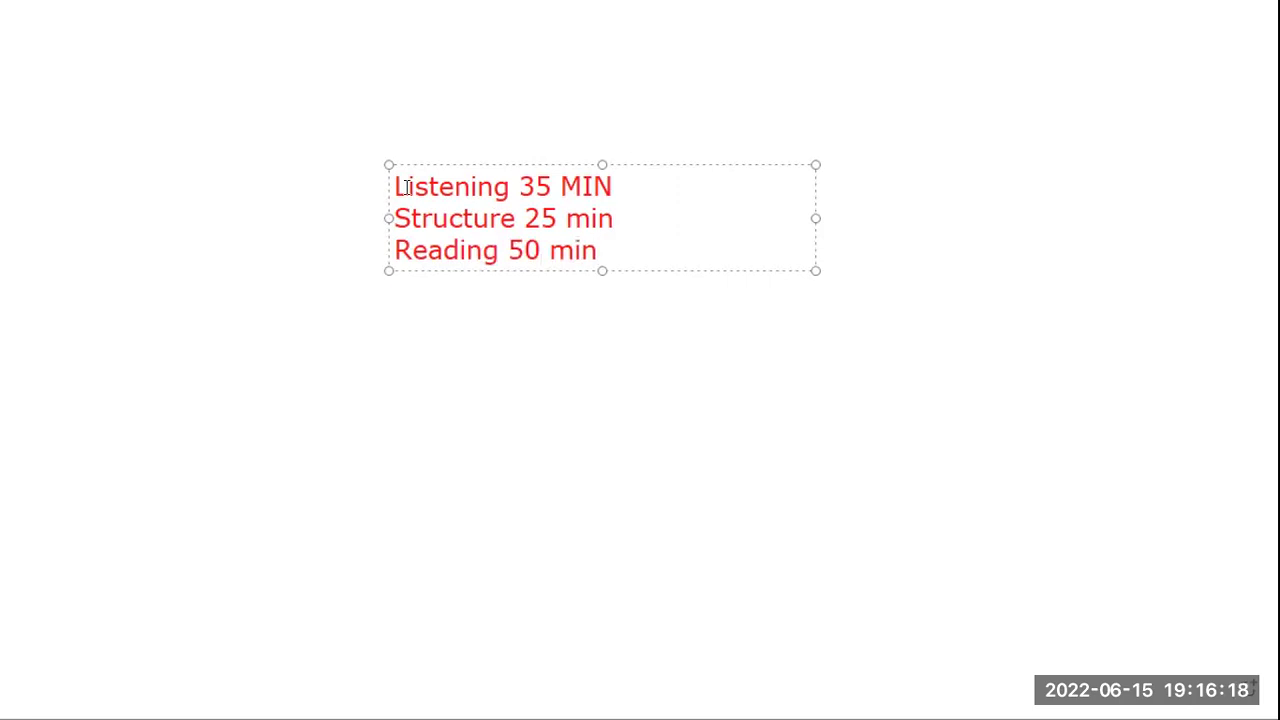
- Leave a blank line after the Reading line and start a final line with "2"
key(Return)
key(Return)
text(2ho)
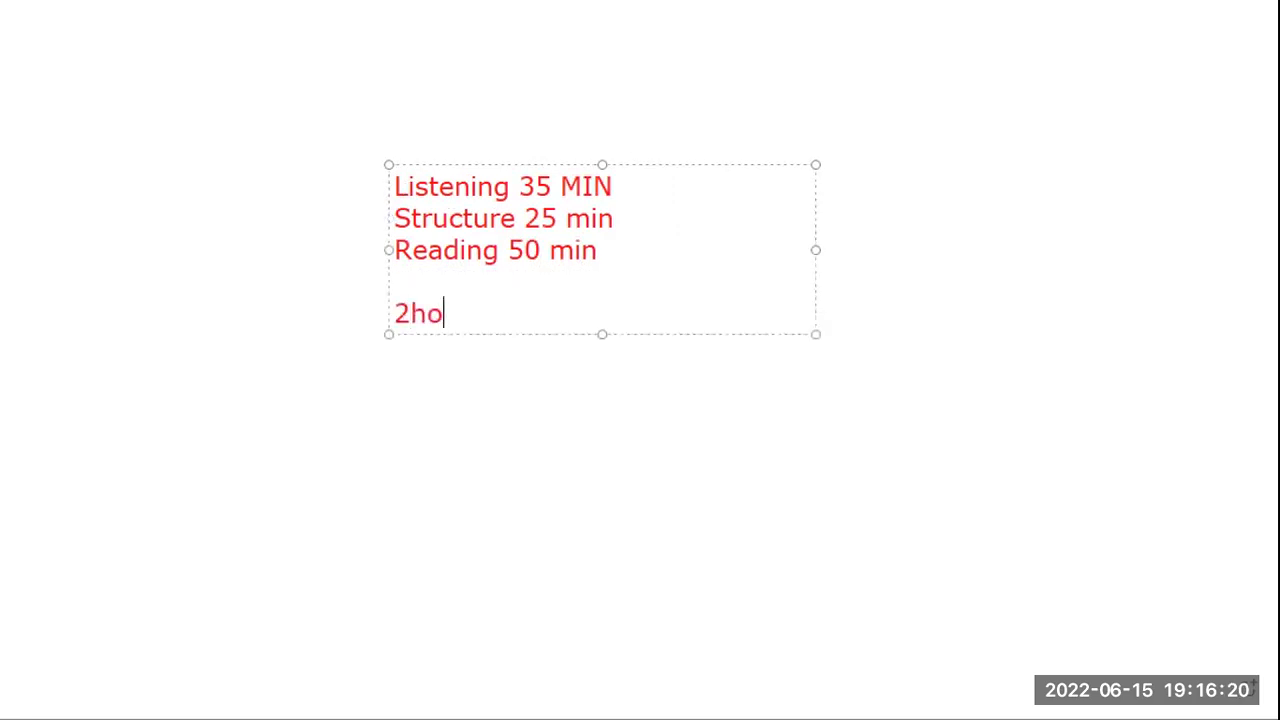
key(BackSpace)
key(BackSpace)
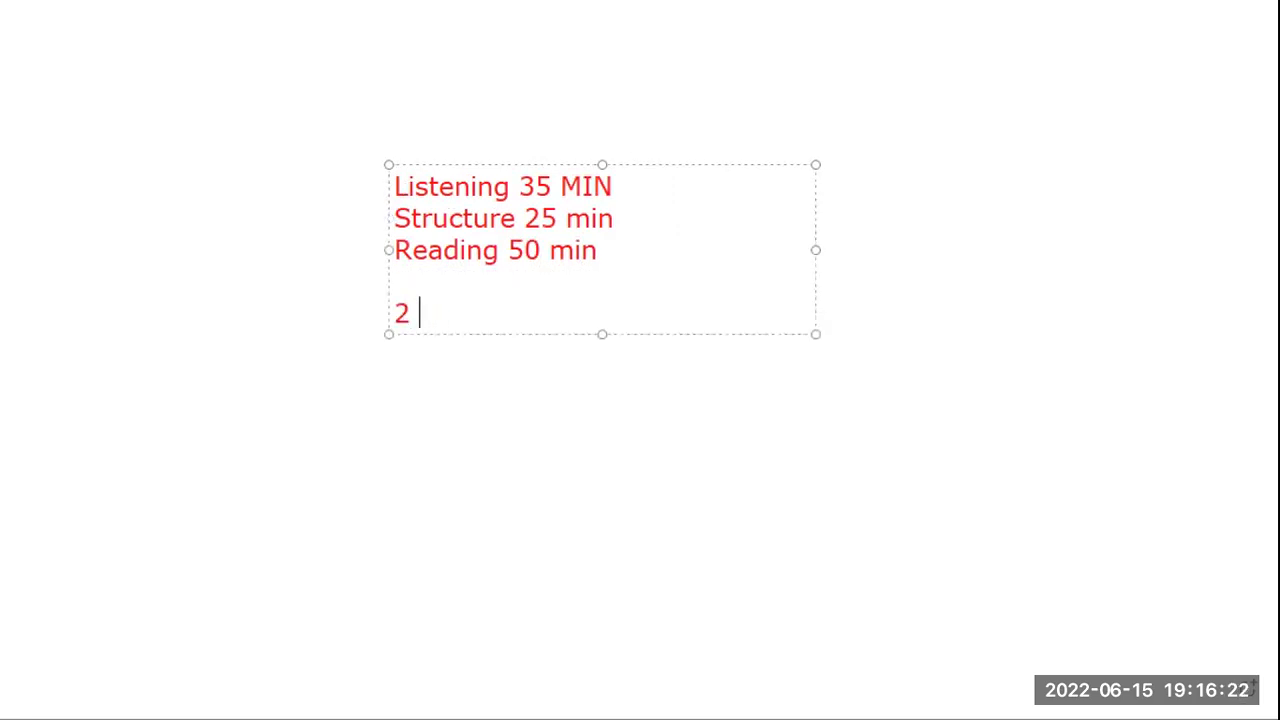